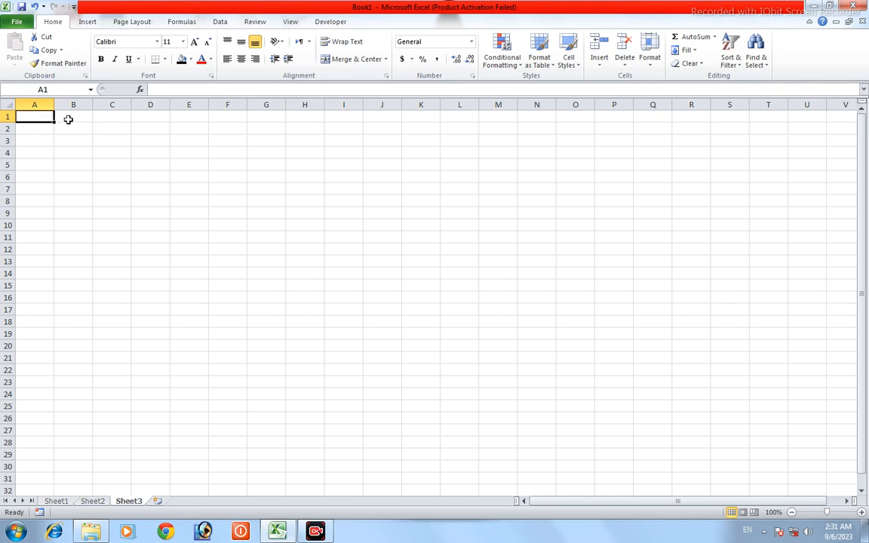
Step: Enter the heading "PRODUCT NAME" in cell A1 and widen column A to fit it
double_click(37, 117)
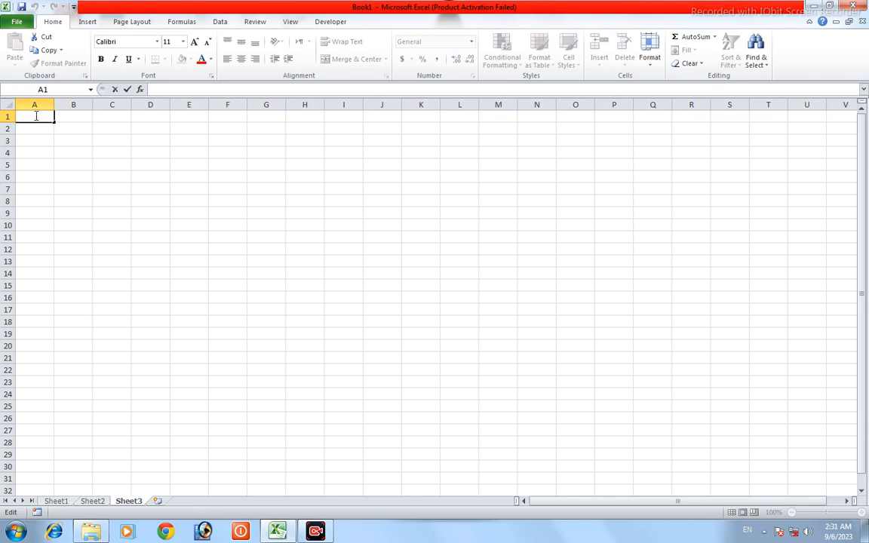
type("PRODUCT")
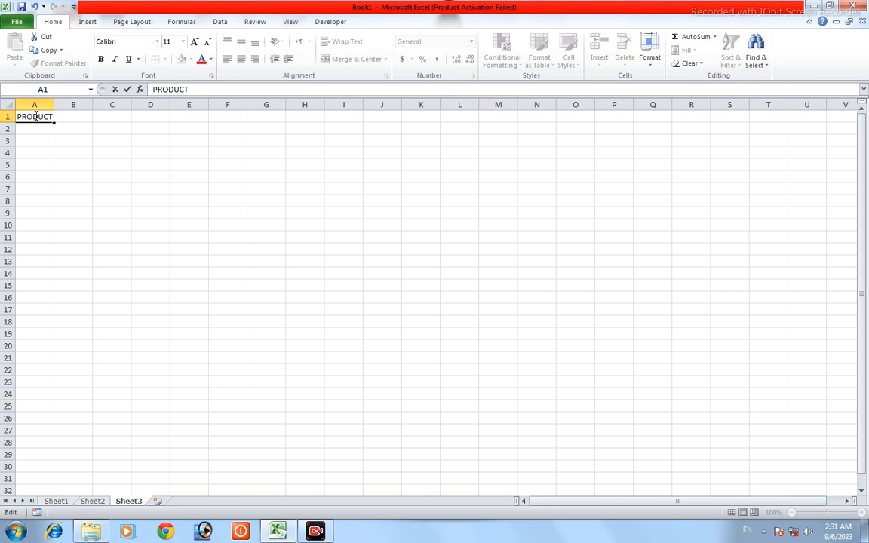
type(" NAME")
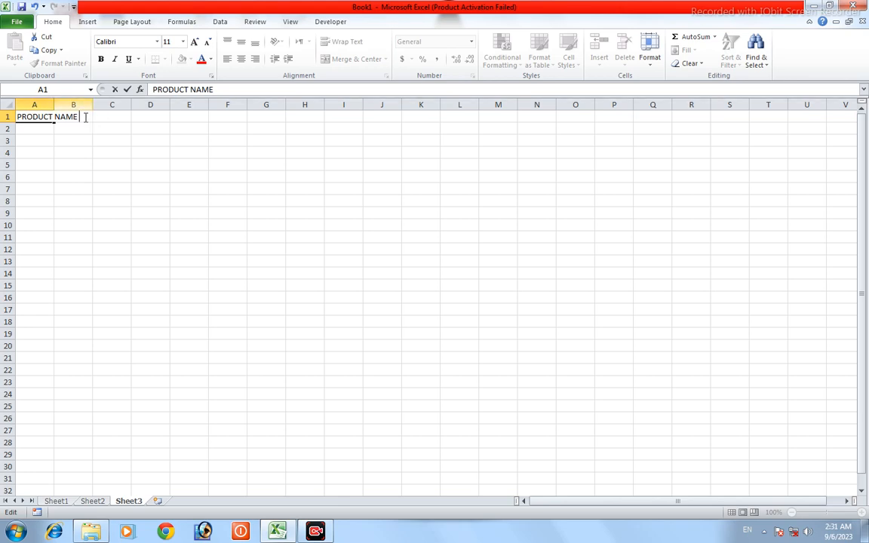
double_click(54, 101)
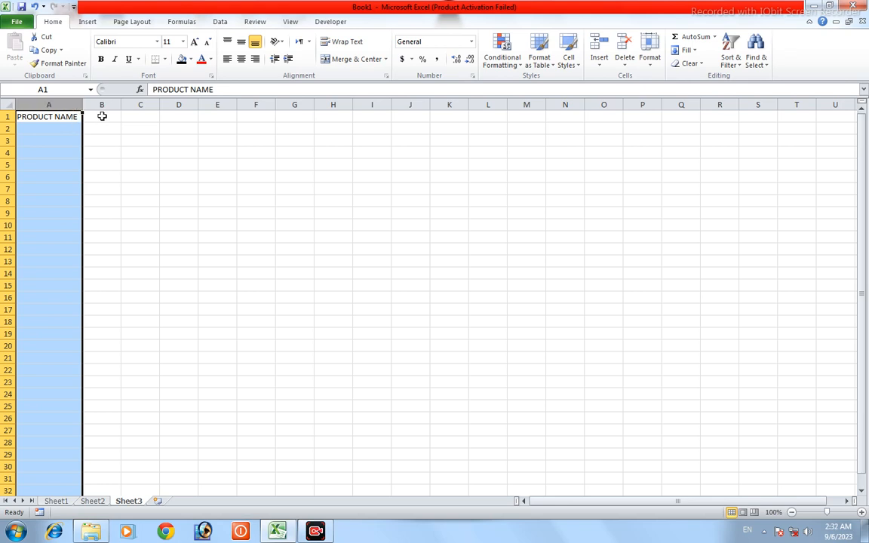
Step: Enter the heading "UNIT PRICE" in cell B1 and widen column B slightly beyond the text
left_click(109, 118)
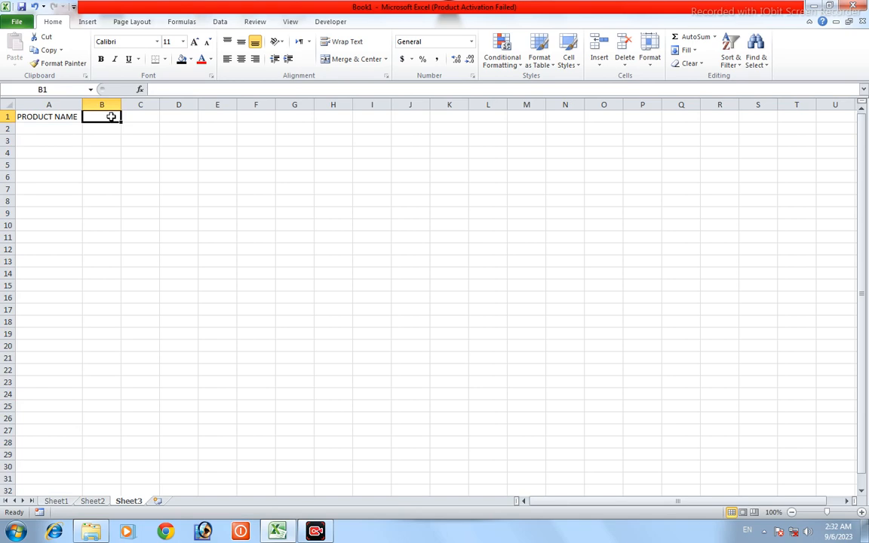
type("UNI")
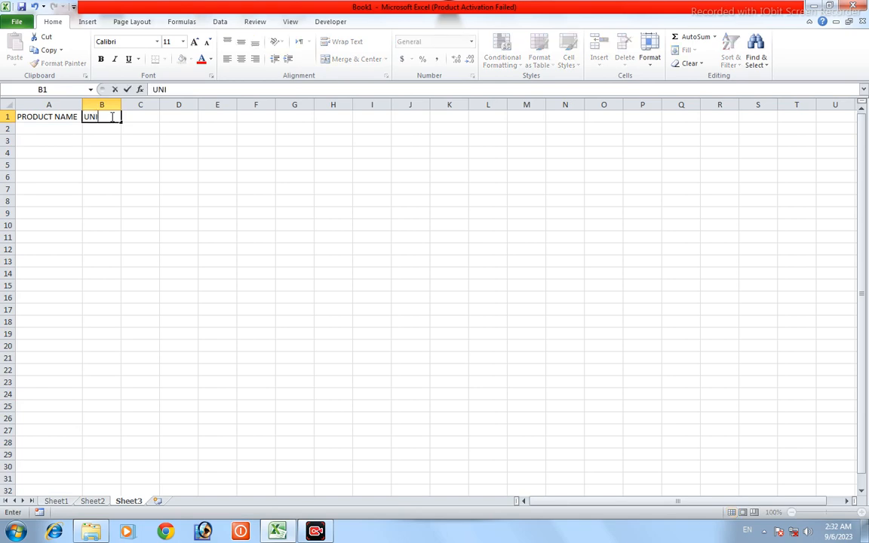
type("T PRICE")
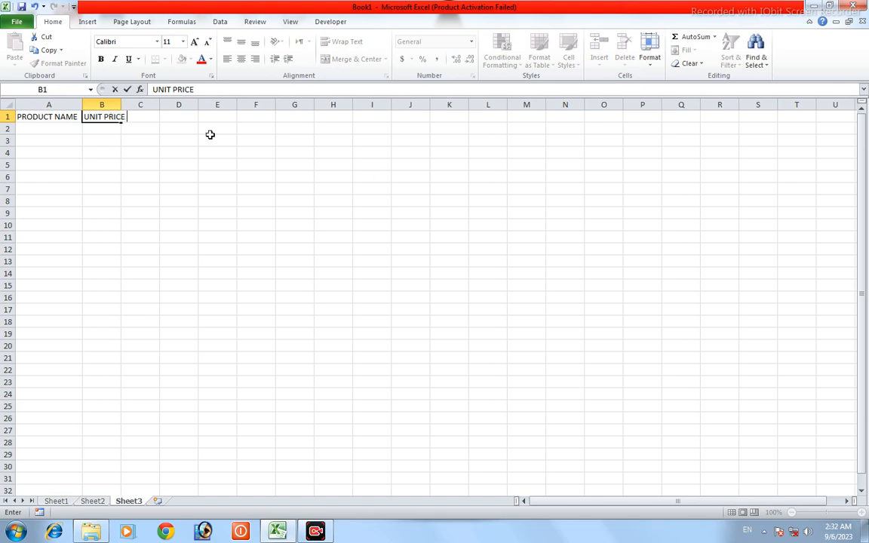
left_click(102, 104)
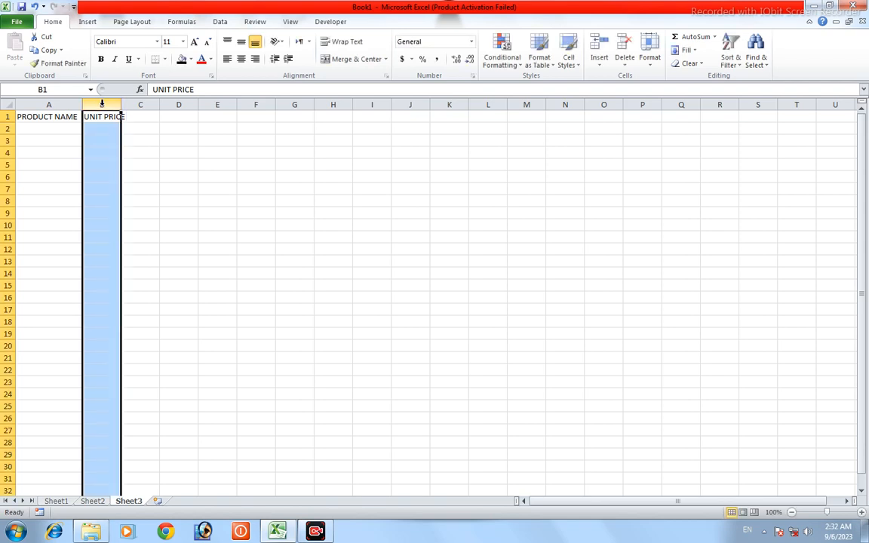
left_click_drag(120, 105, 127, 106)
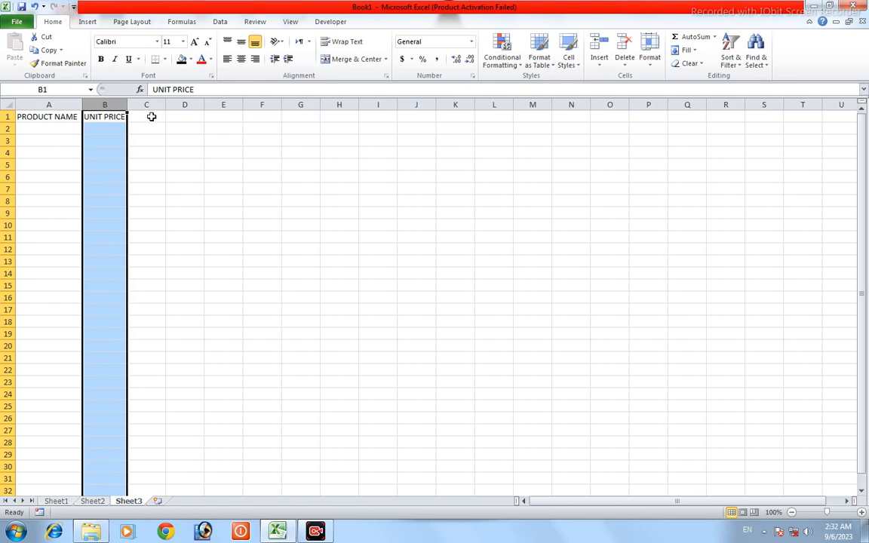
left_click(151, 117)
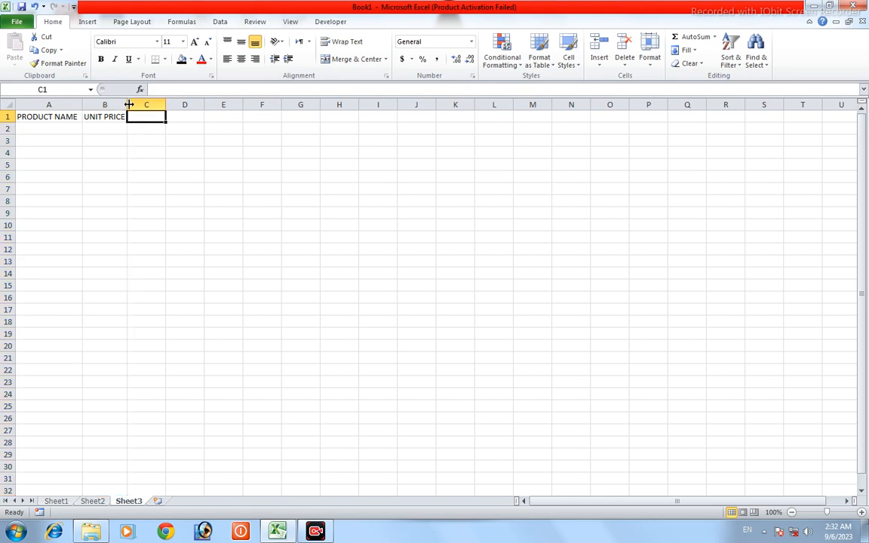
left_click_drag(127, 104, 131, 105)
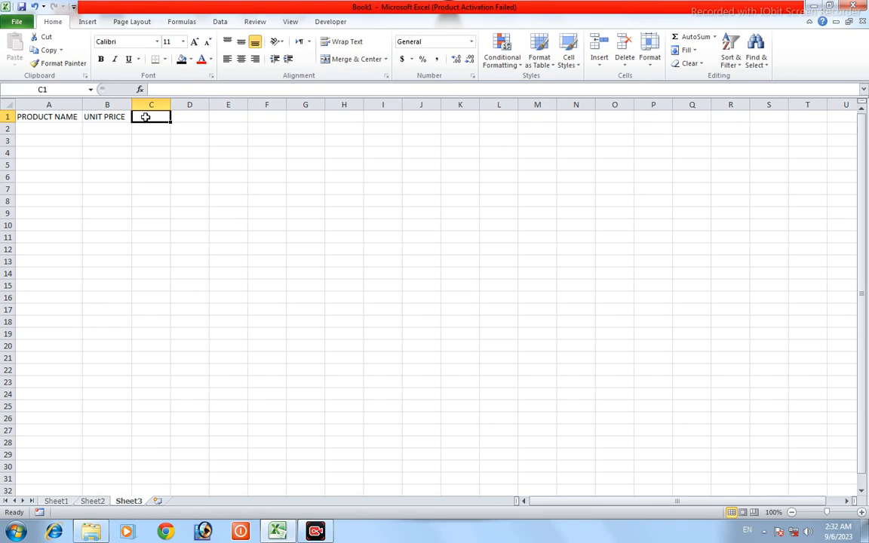
Step: Enter the heading "SERACH BUTTON" in cell C1
type("SE")
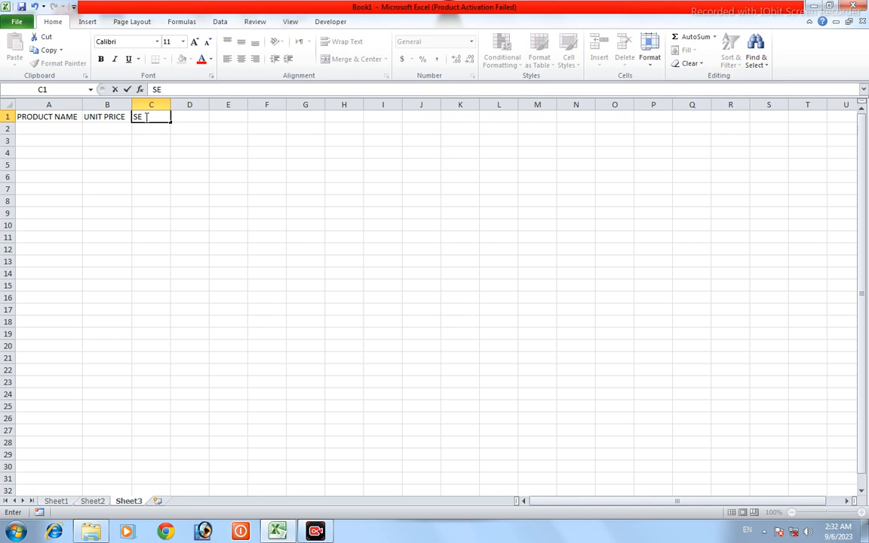
type("RACH BUTT")
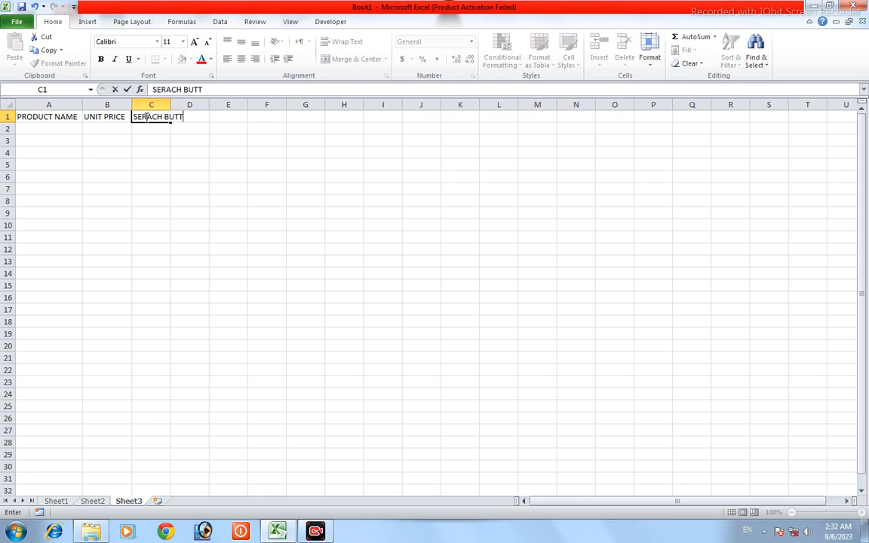
type("ON")
left_click_drag(201, 116, 67, 116)
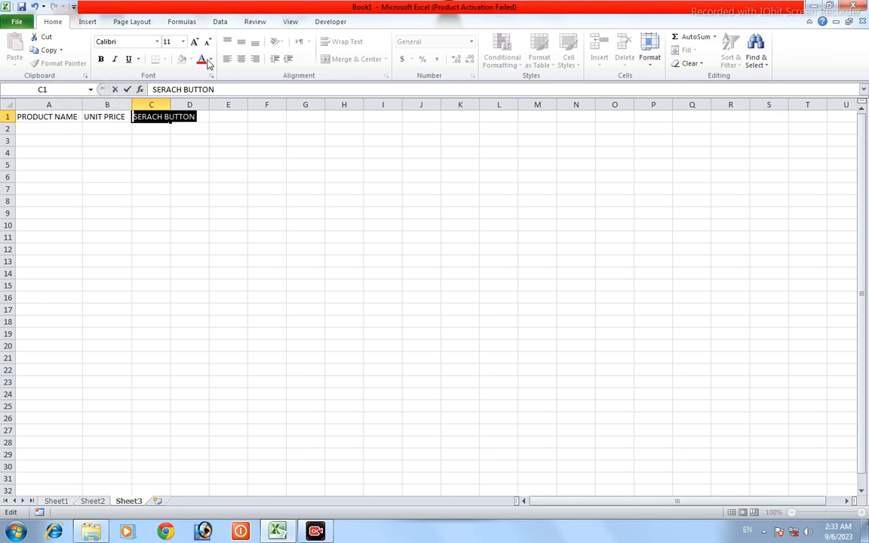
left_click(201, 119)
double_click(201, 117)
left_click(159, 117)
double_click(200, 117)
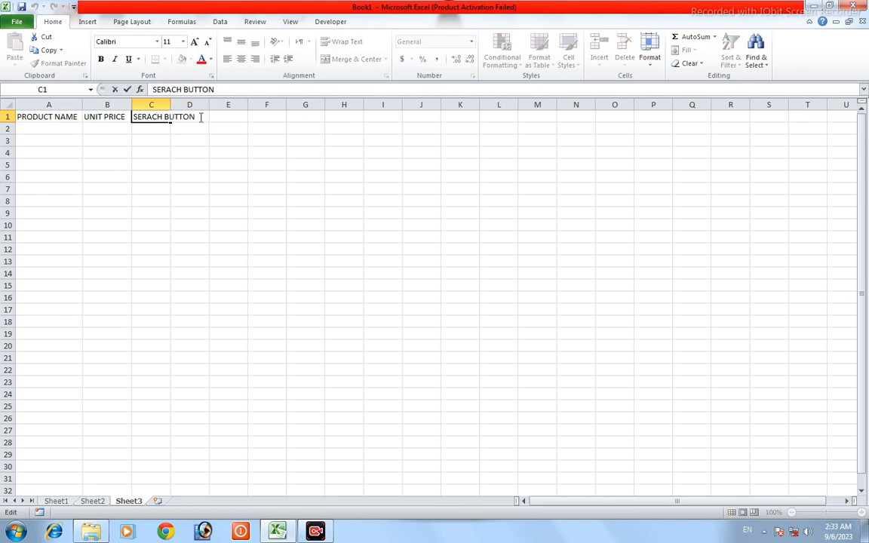
left_click_drag(199, 117, 106, 116)
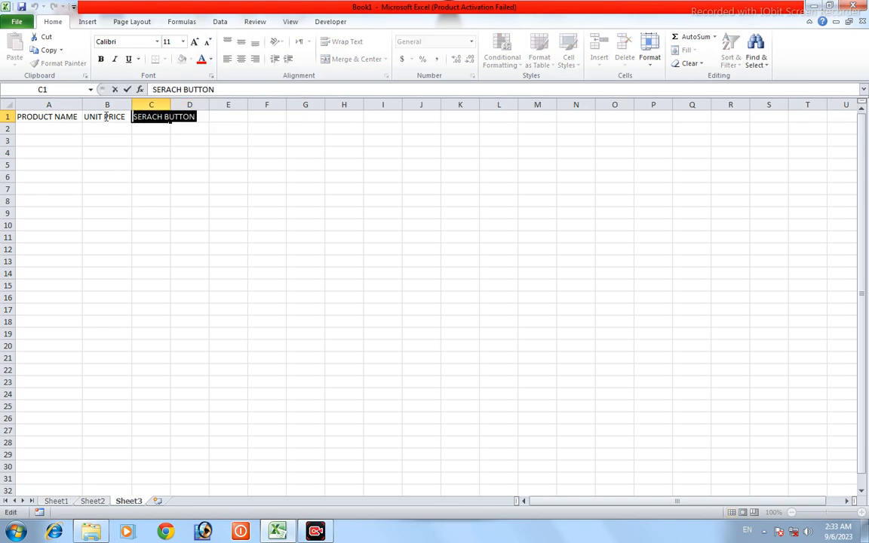
Step: Widen column C until the whole C1 heading fits inside it
left_click(165, 104)
left_click_drag(170, 104, 208, 104)
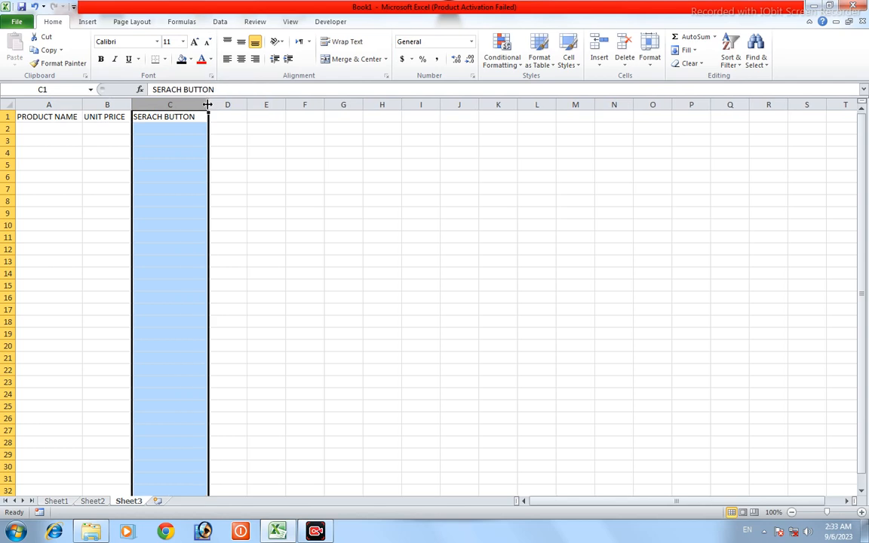
left_click(264, 177)
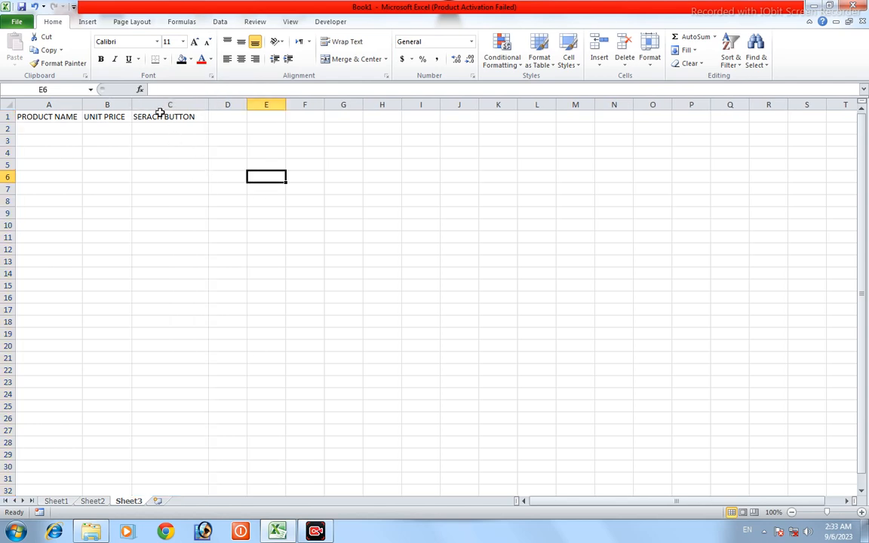
Step: Set the font color of the "SERACH BUTTON" heading in C1 to standard red
left_click(197, 117)
double_click(202, 117)
left_click_drag(202, 117, 118, 115)
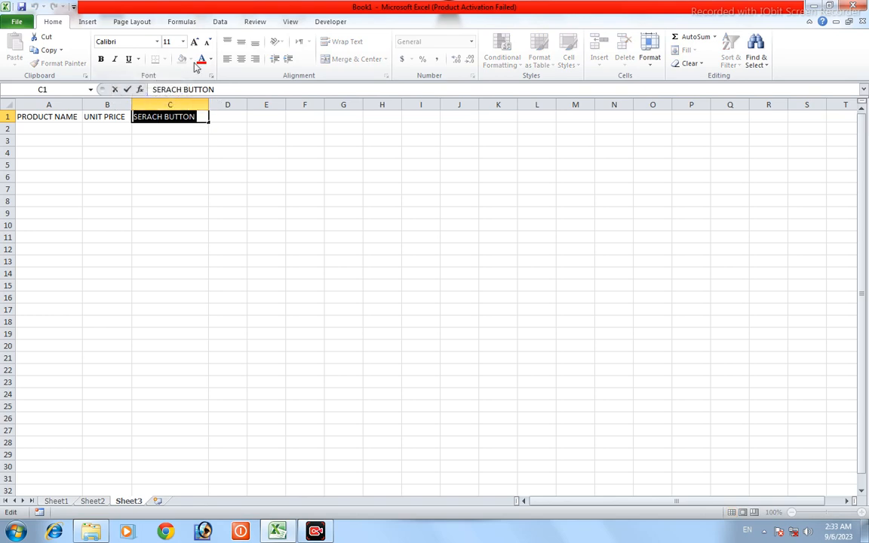
left_click(212, 59)
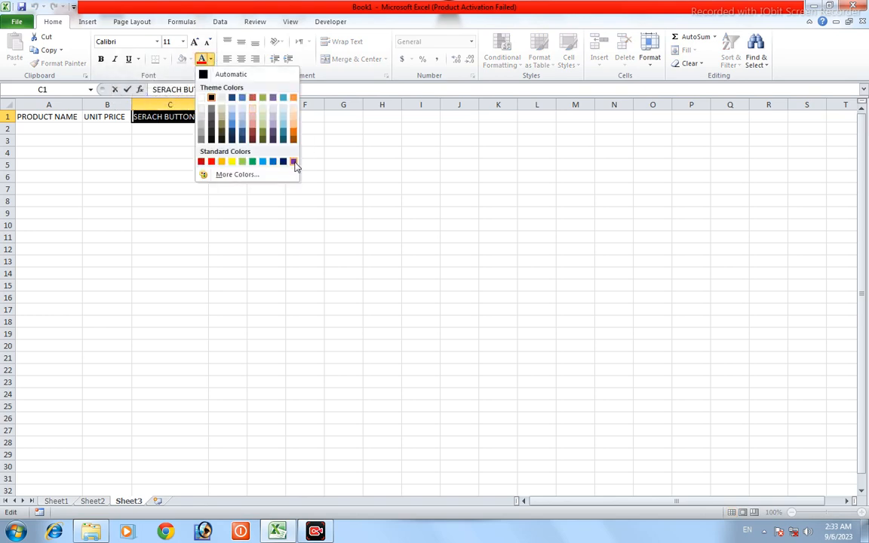
left_click(213, 161)
left_click(205, 117)
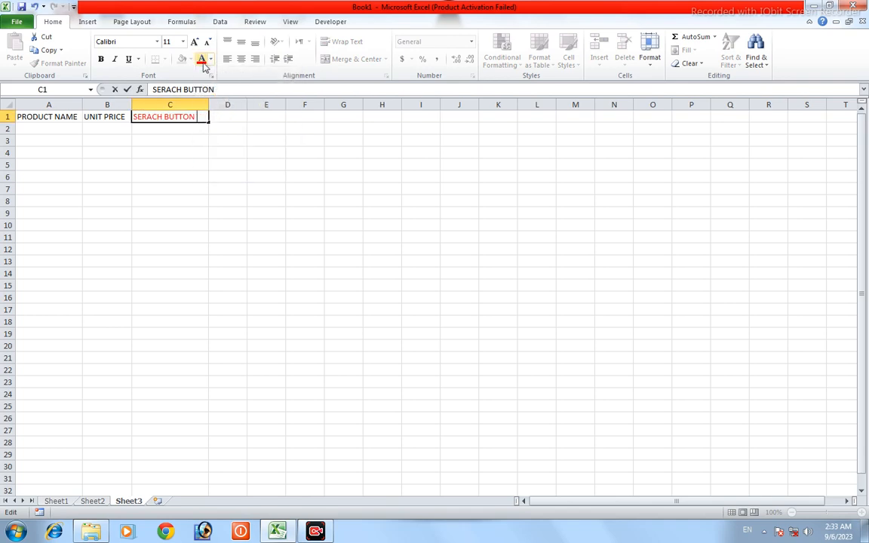
left_click(228, 143)
Step: Fill cell C1 with black and make its heading text bold
left_click(202, 119)
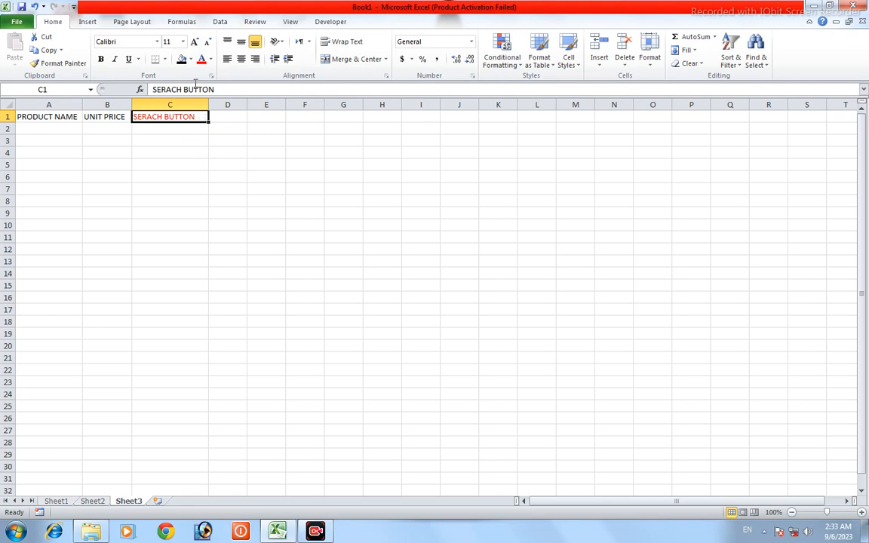
left_click(181, 60)
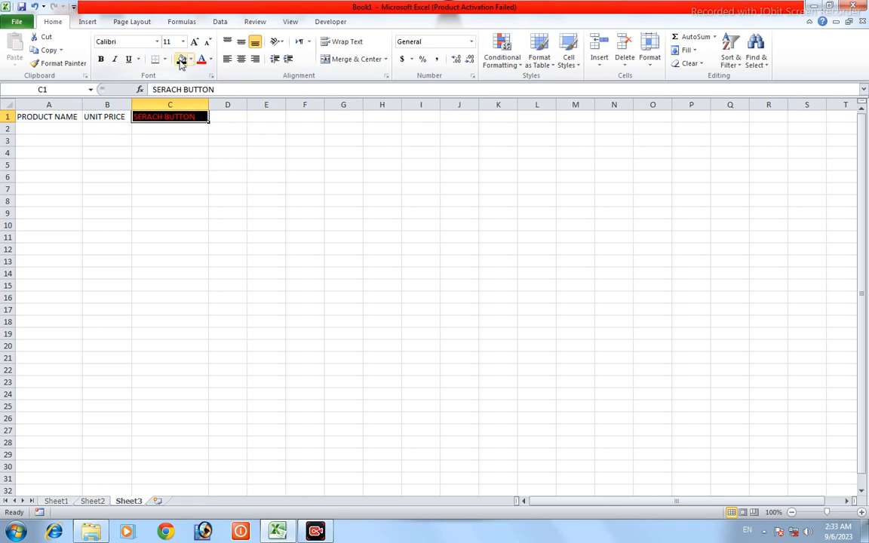
double_click(199, 116)
left_click_drag(200, 117, 132, 117)
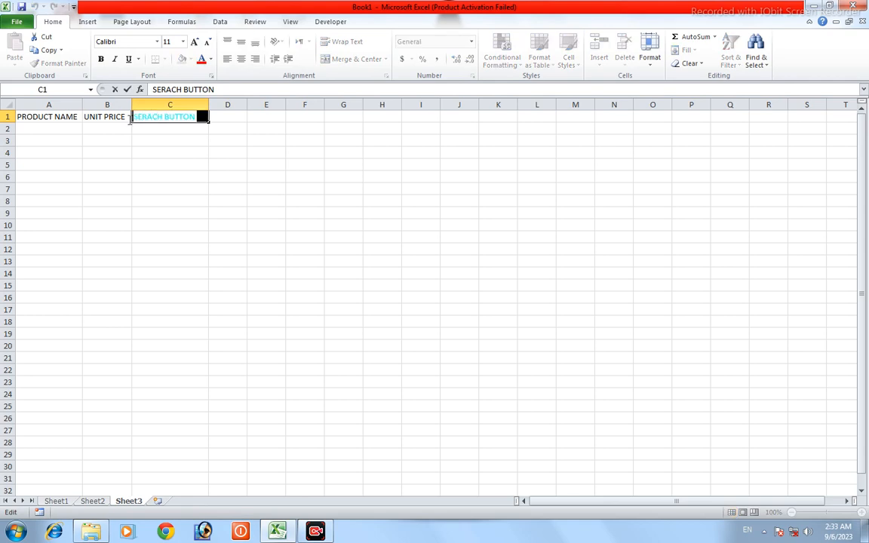
left_click(101, 59)
left_click(167, 214)
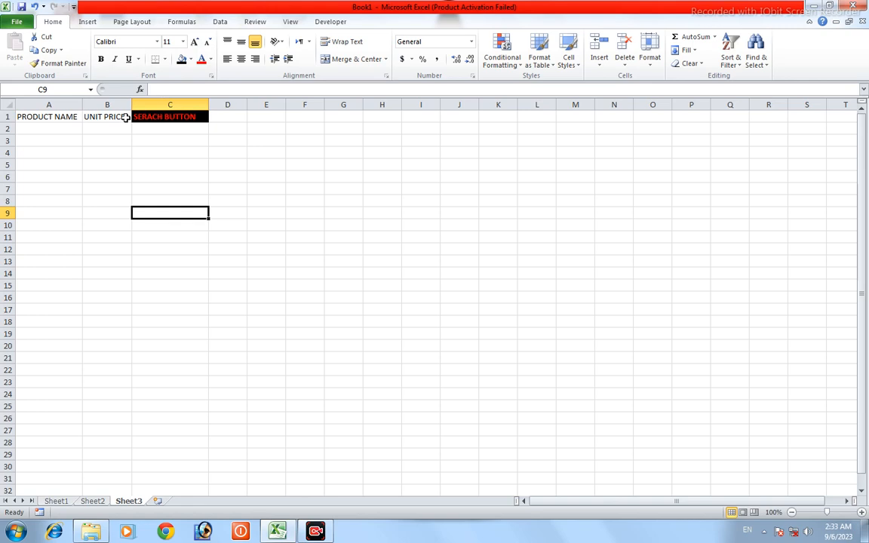
Step: Color the "UNIT PRICE" heading text red and fill cell B1 with black
double_click(126, 117)
left_click_drag(125, 116, 74, 117)
left_click(201, 59)
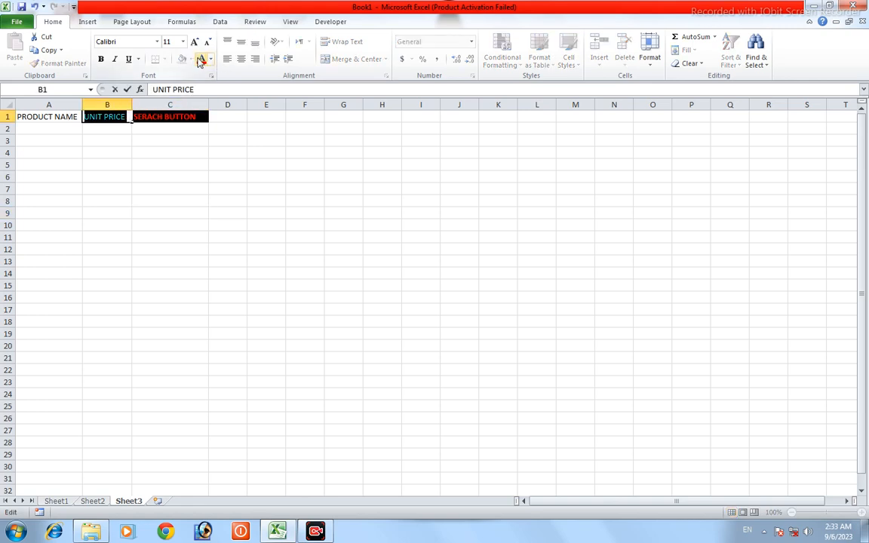
left_click(145, 133)
left_click(125, 116)
double_click(125, 117)
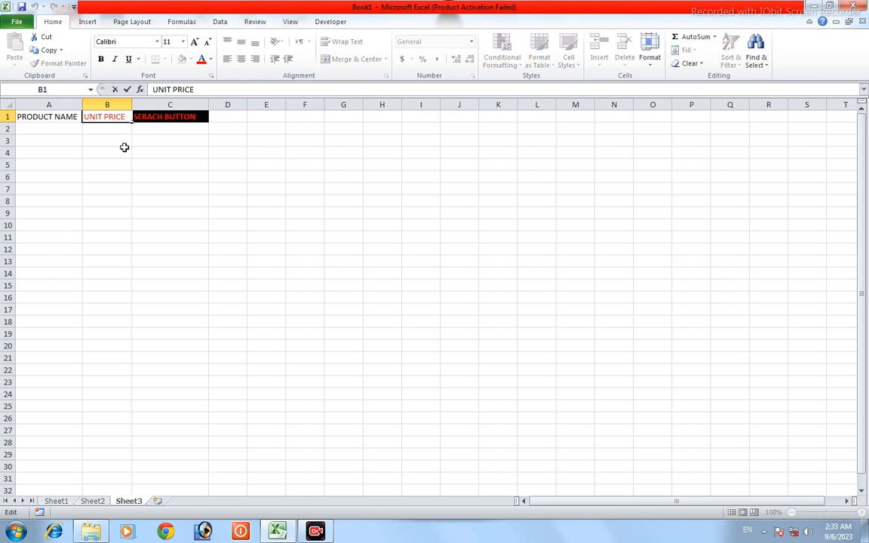
left_click(125, 140)
left_click(124, 116)
left_click(181, 59)
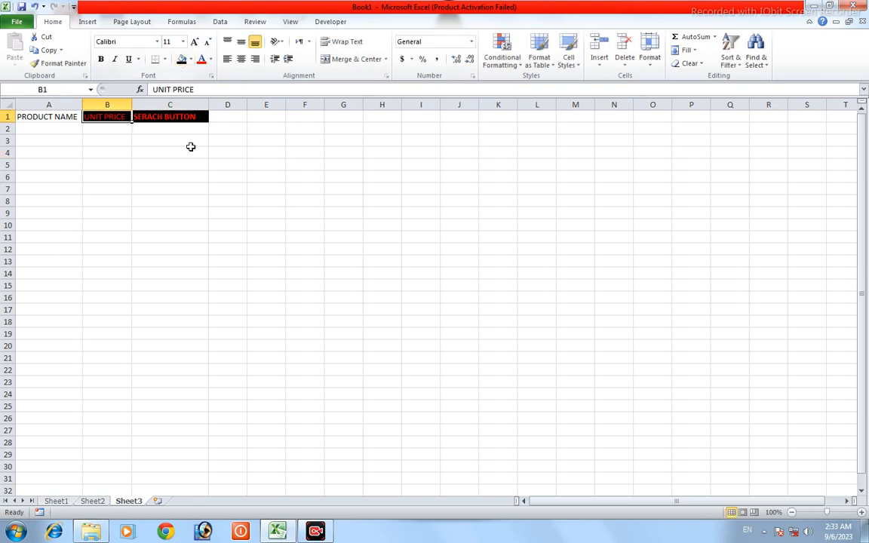
Step: Fill cell A1 with black and color its "PRODUCT NAME" heading red
left_click(74, 116)
left_click(181, 60)
left_click(201, 60)
left_click(107, 164)
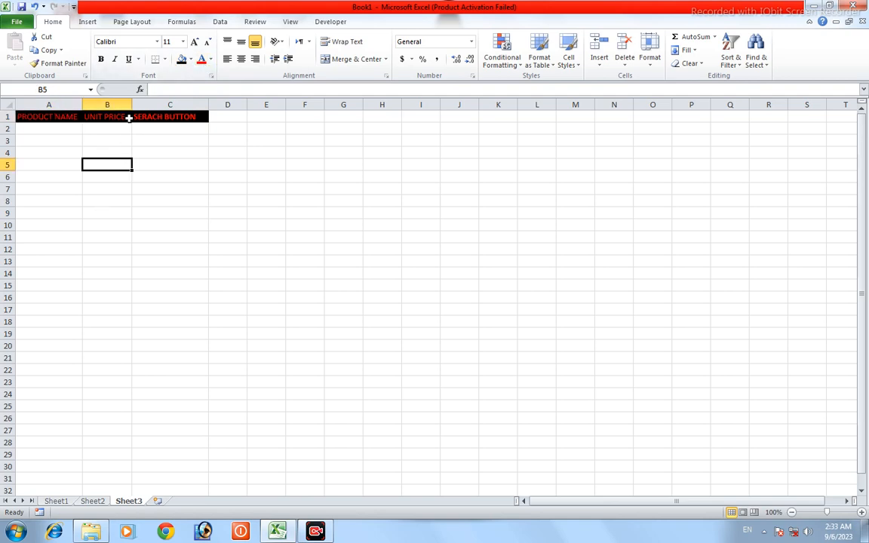
Step: Make the "UNIT PRICE" heading in B1 and the "PRODUCT NAME" heading in A1 bold
double_click(129, 117)
left_click_drag(127, 117, 18, 118)
double_click(76, 117)
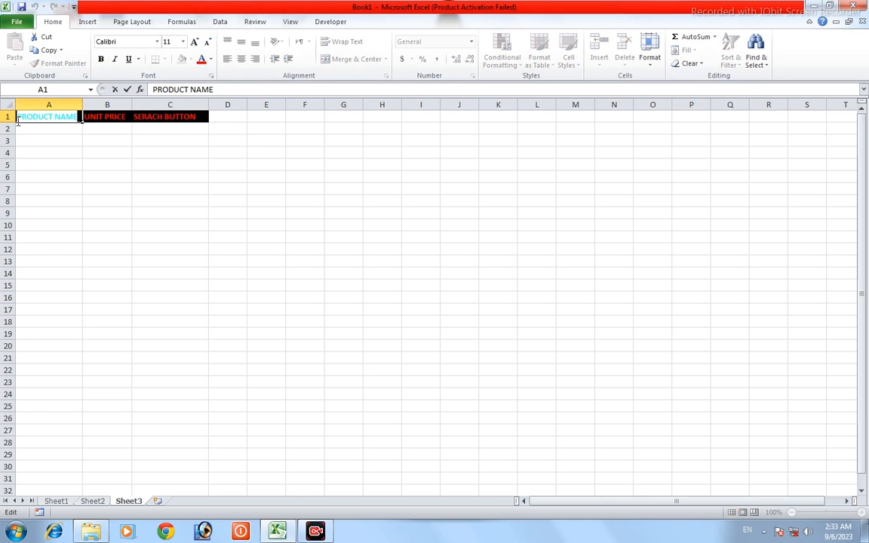
left_click(143, 164)
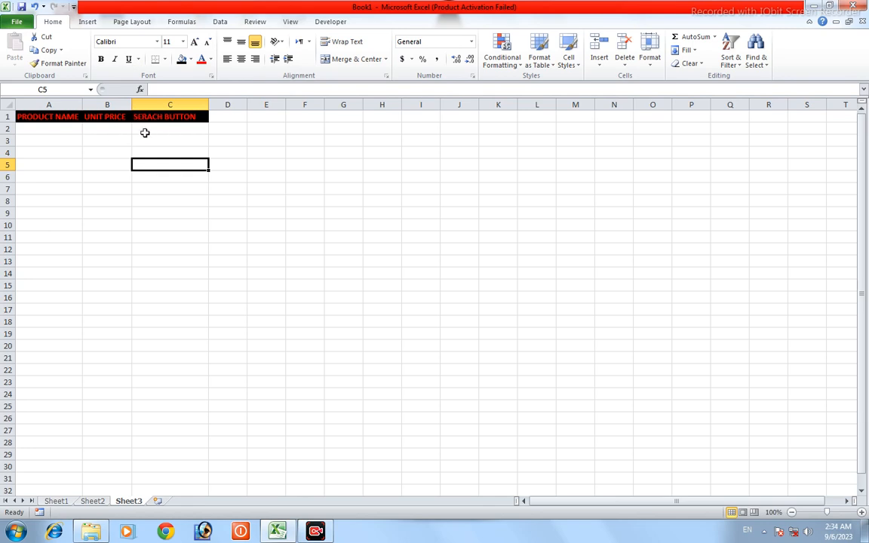
Step: Change the font of the "PRODUCT NAME" heading in A1 to Aharoni
double_click(78, 116)
left_click_drag(80, 117, 12, 117)
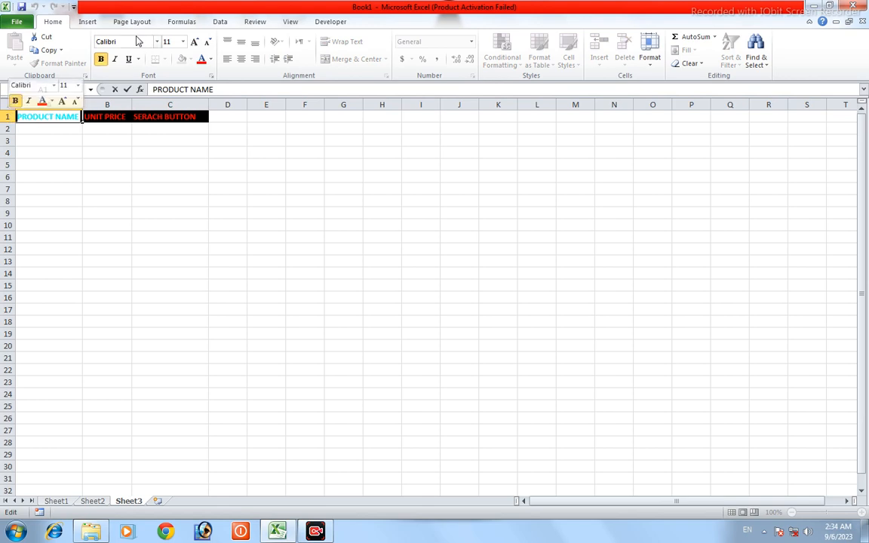
left_click(158, 42)
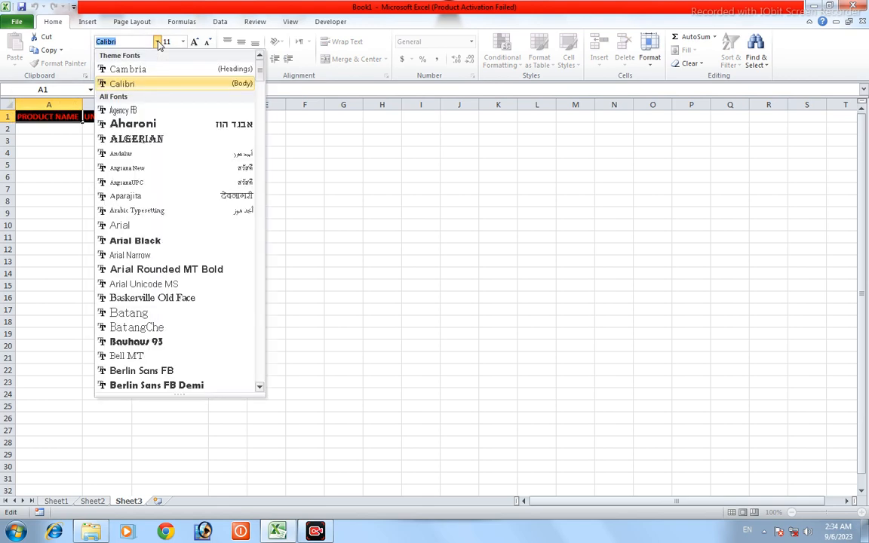
left_click(147, 124)
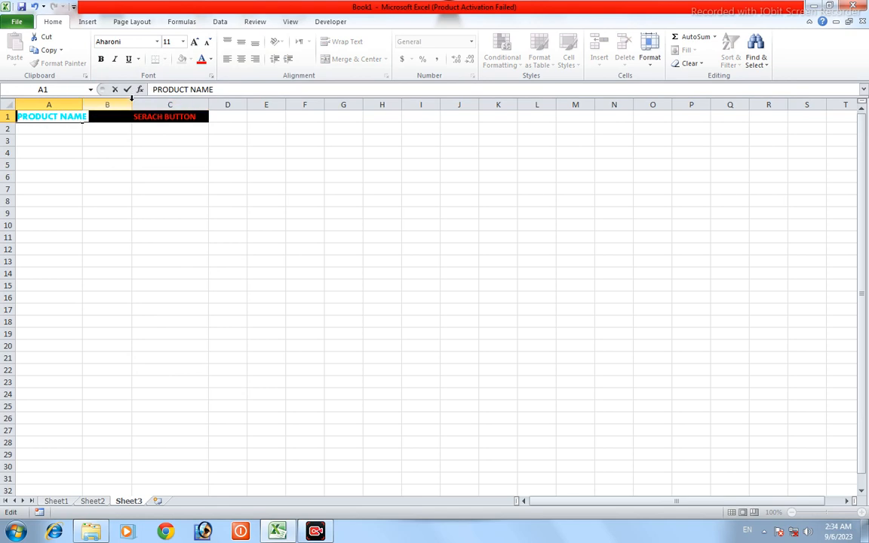
left_click(149, 181)
Step: Widen column B and change the font of the "UNIT PRICE" heading in B1 to Aharoni
left_click_drag(130, 102, 89, 117)
double_click(137, 116)
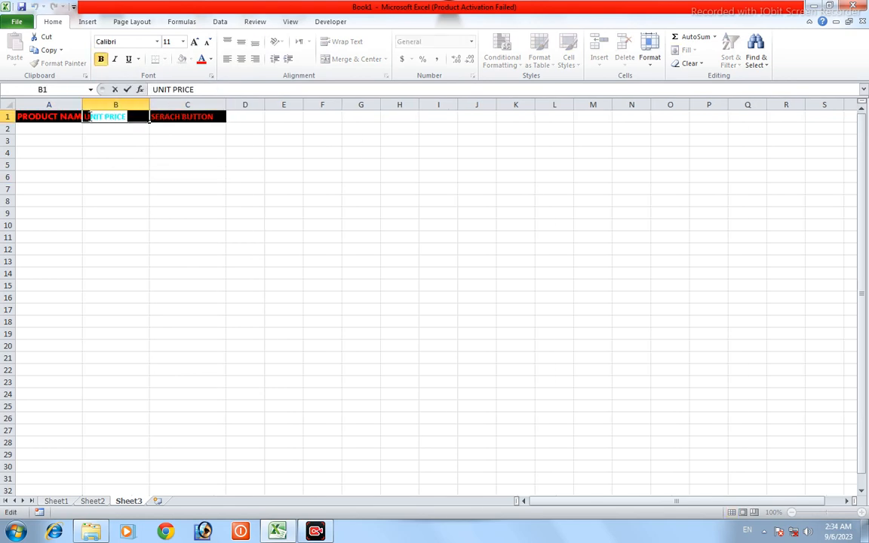
left_click(156, 41)
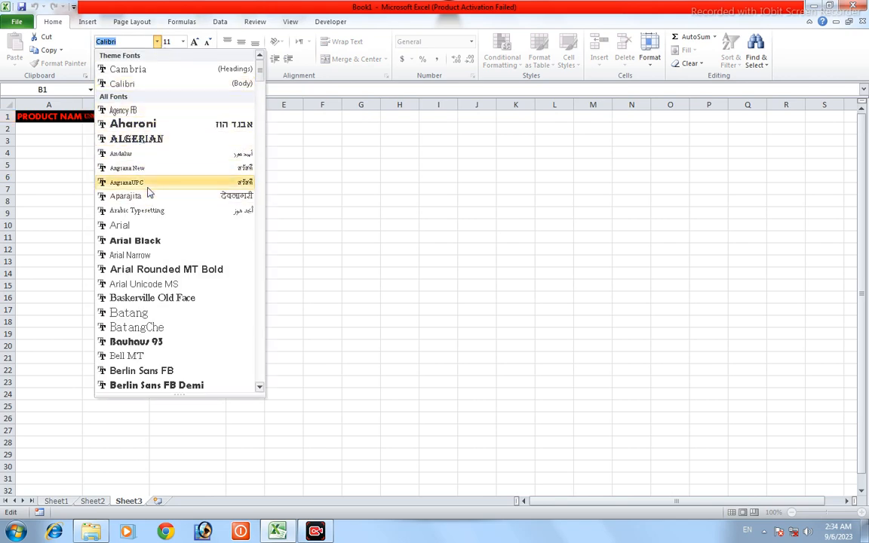
left_click(153, 123)
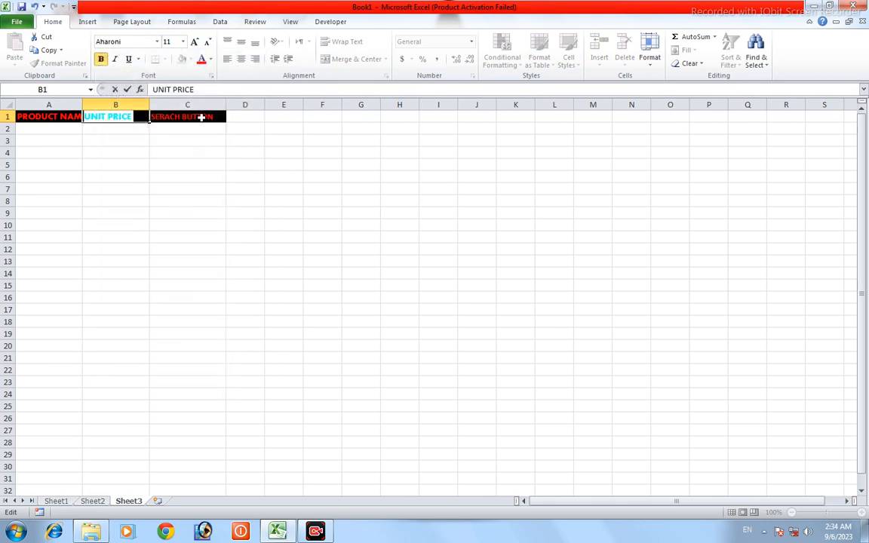
Step: Change the font of the "SERACH BUTTON" heading in C1 to Aharoni
left_click(211, 117)
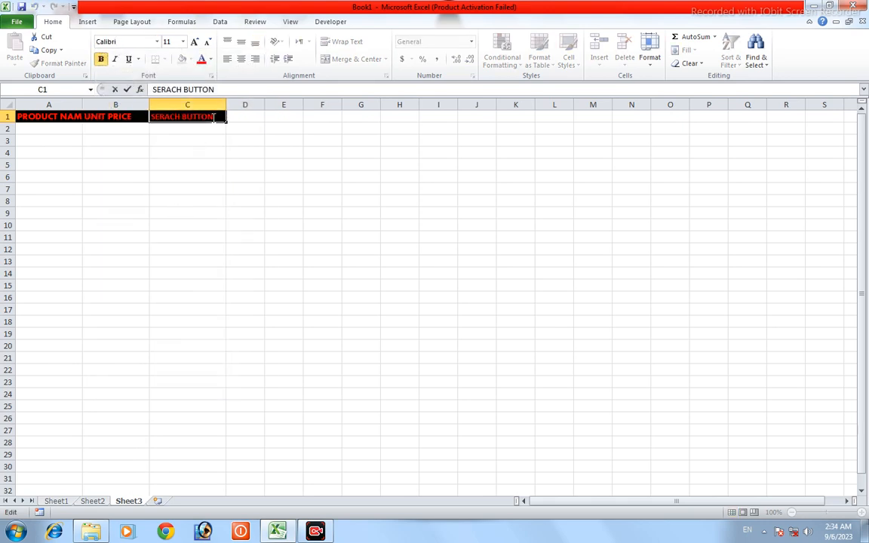
left_click(157, 41)
left_click(151, 123)
left_click(220, 200)
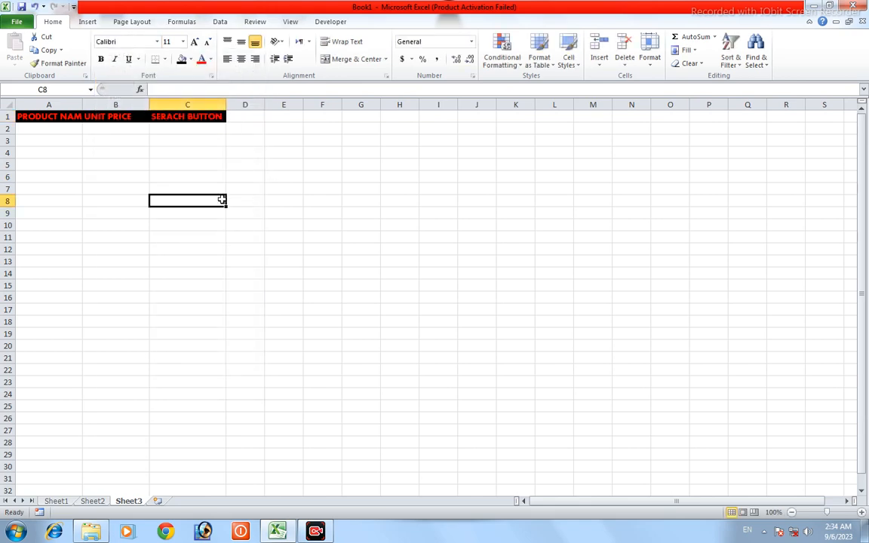
double_click(138, 116)
left_click_drag(139, 116, 76, 116)
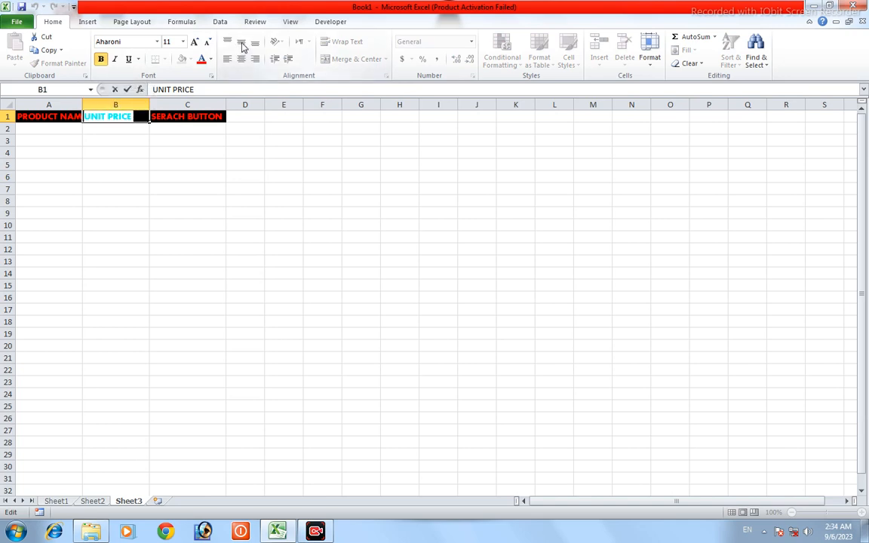
left_click(115, 273)
left_click(138, 118)
double_click(138, 118)
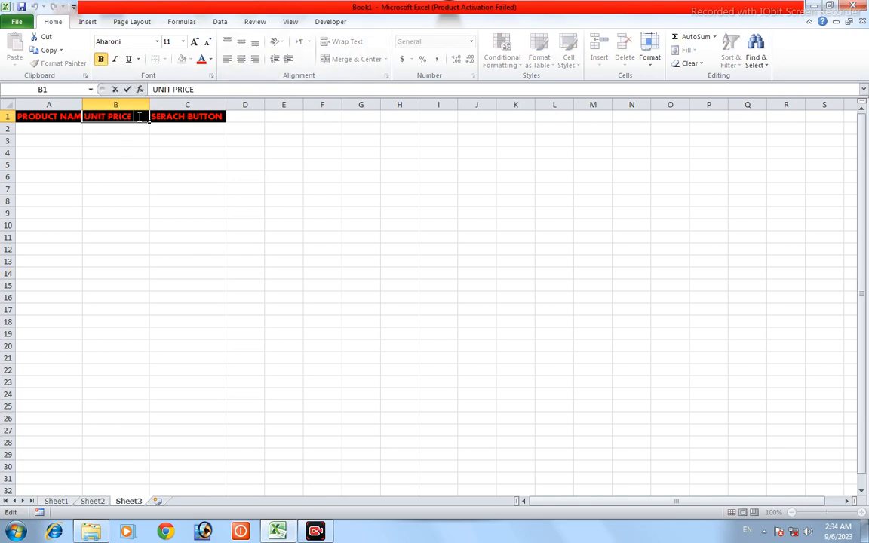
left_click_drag(138, 117, 87, 121)
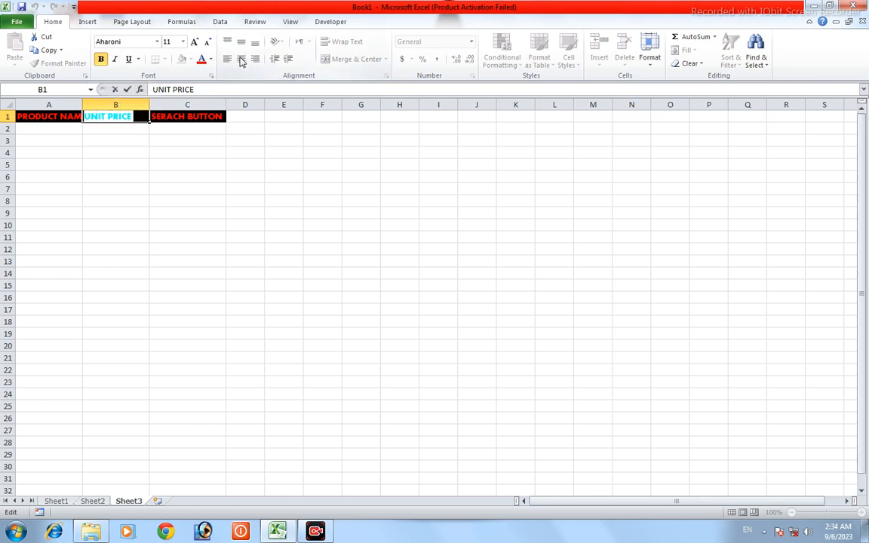
left_click(165, 237)
Step: Center the "UNIT PRICE" heading horizontally in B1 and widen column A to fit the whole "PRODUCT NAME" heading
left_click(136, 119)
left_click(243, 60)
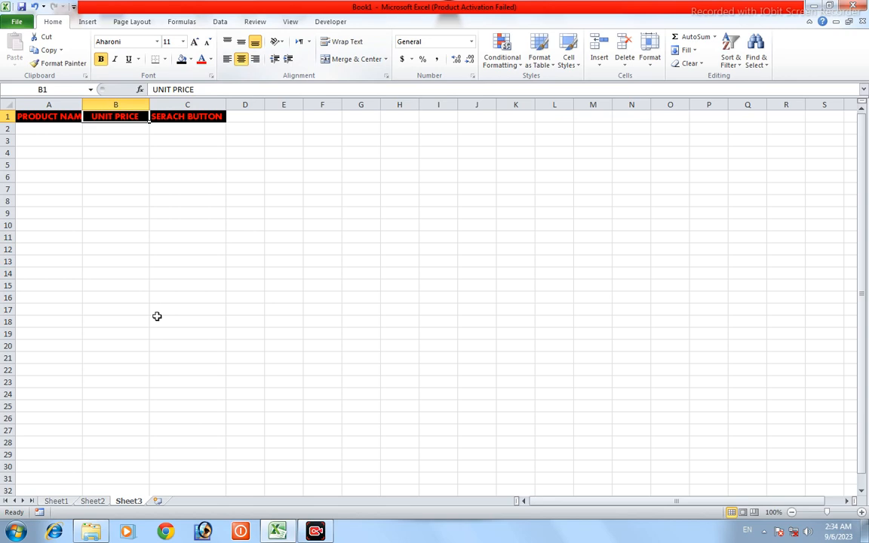
left_click(145, 210)
left_click_drag(80, 104, 91, 102)
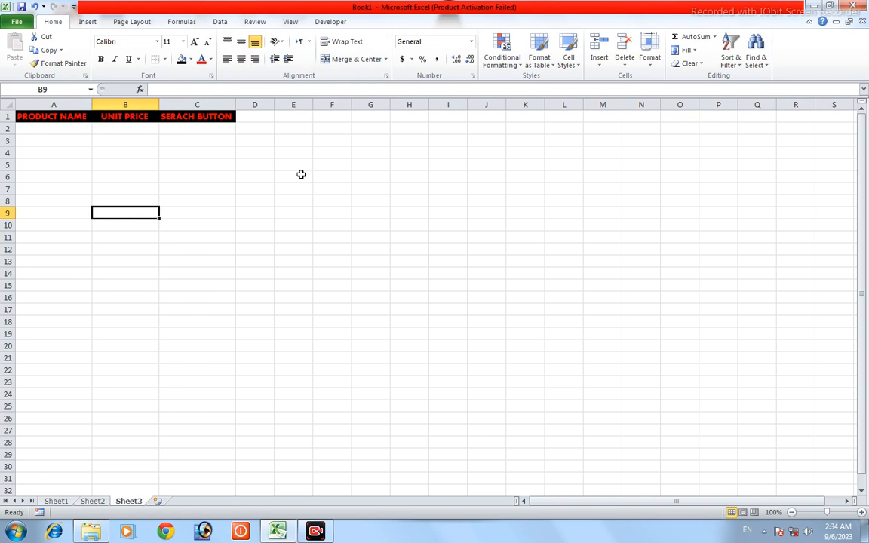
Step: Enter the product name "INFINIX 1" in cell A2 and make it bold
left_click(71, 129)
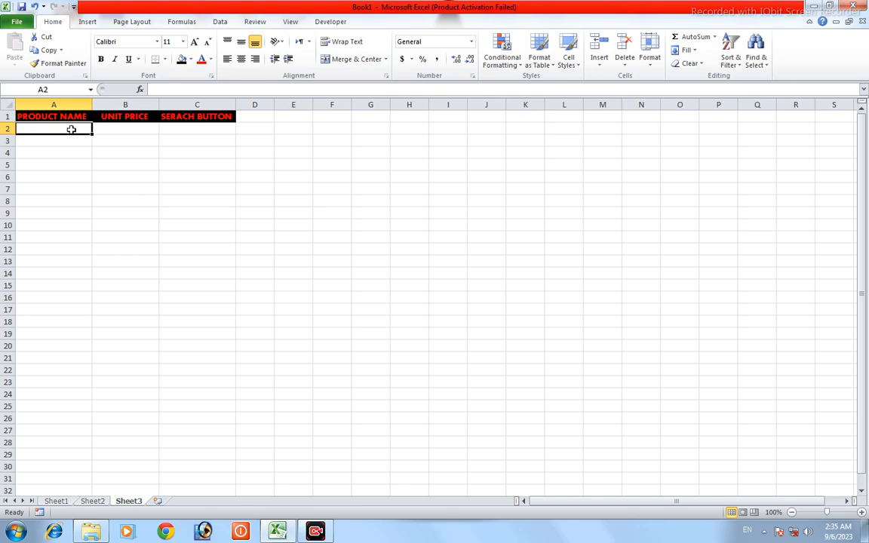
type("I")
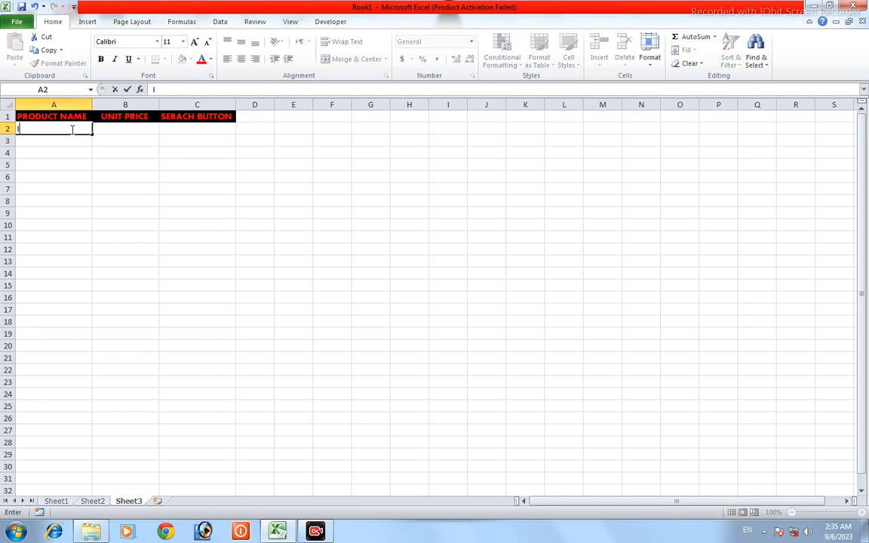
type("NFINIX 1")
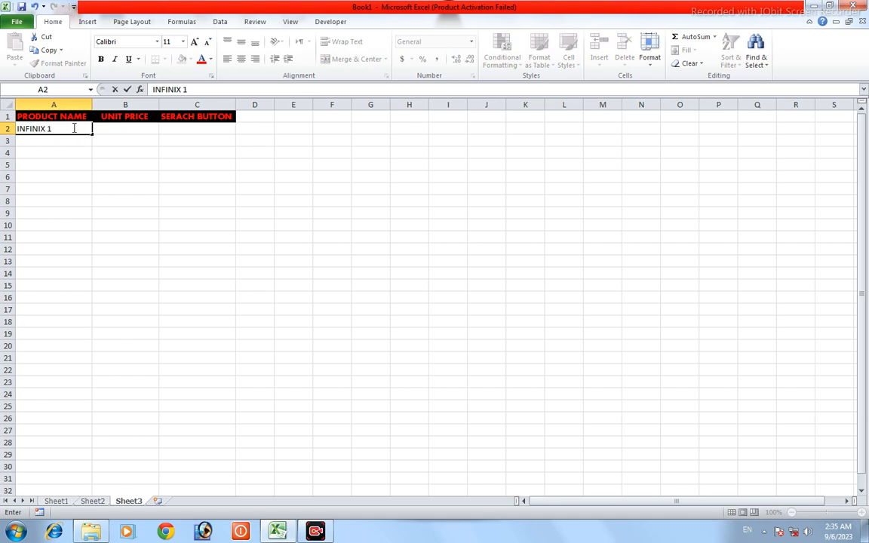
left_click_drag(73, 128, 9, 129)
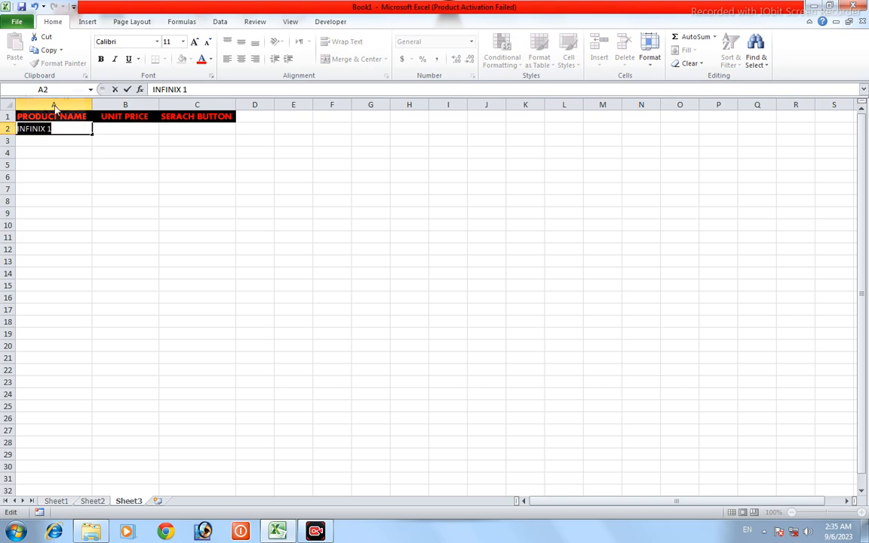
left_click(101, 62)
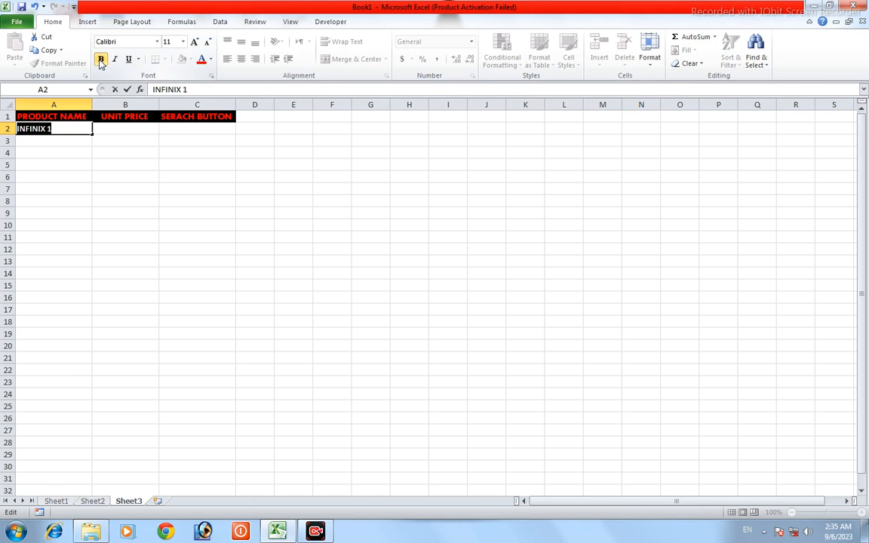
left_click(97, 199)
Step: Fill the INFINIX series from A2 down to A14, ending with "INFINIX 13"
left_click(82, 129)
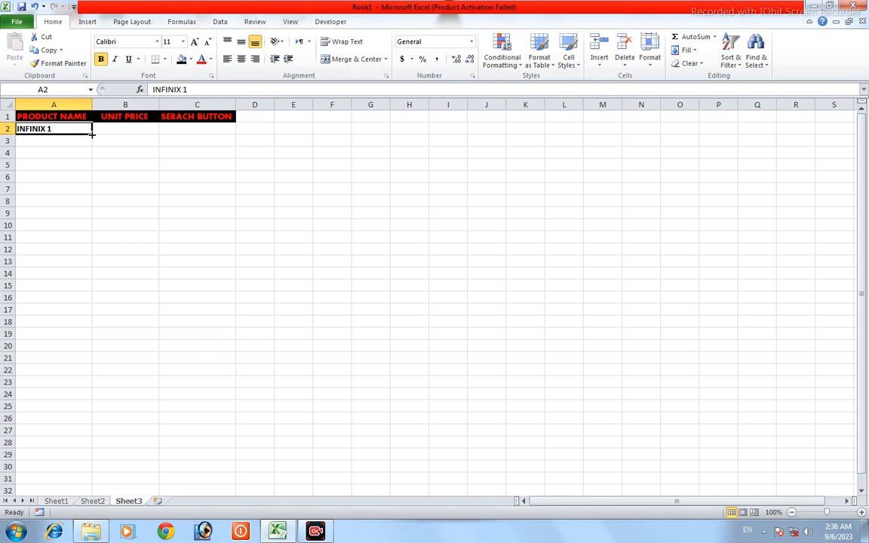
left_click_drag(92, 134, 97, 280)
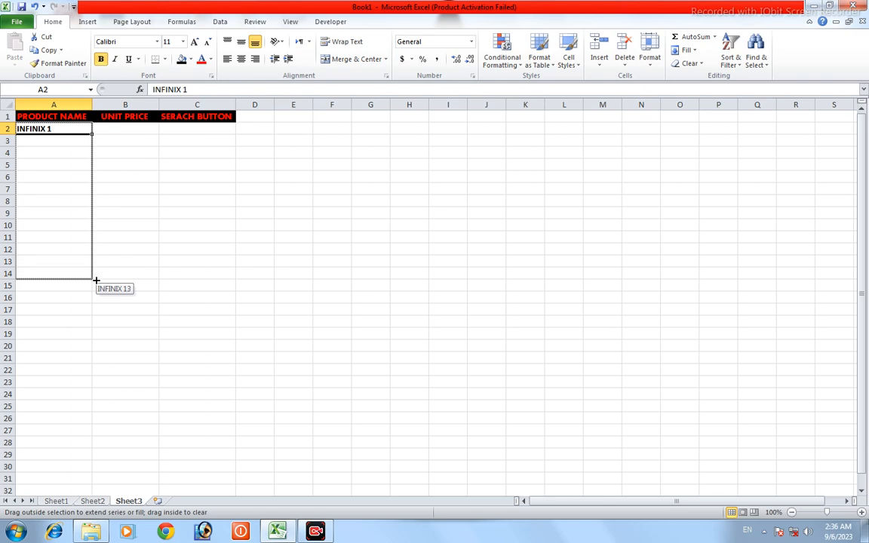
mouse_move(96, 280)
left_mouse_down()
mouse_move(91, 256)
mouse_move(97, 280)
mouse_move(106, 146)
mouse_move(91, 287)
mouse_move(90, 276)
left_mouse_up()
left_click_drag(90, 276, 90, 276)
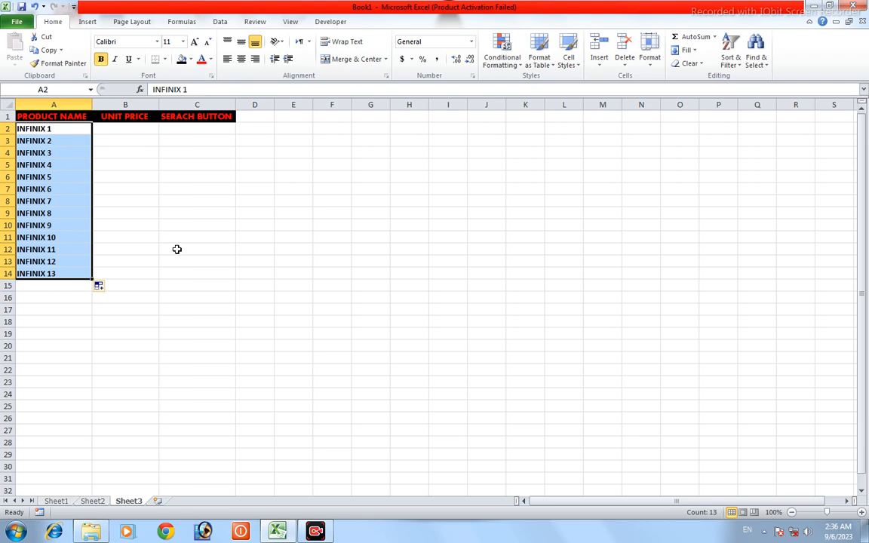
Step: Enter the product name "TECNO 1" in cell A15 and make it bold
left_click(43, 284)
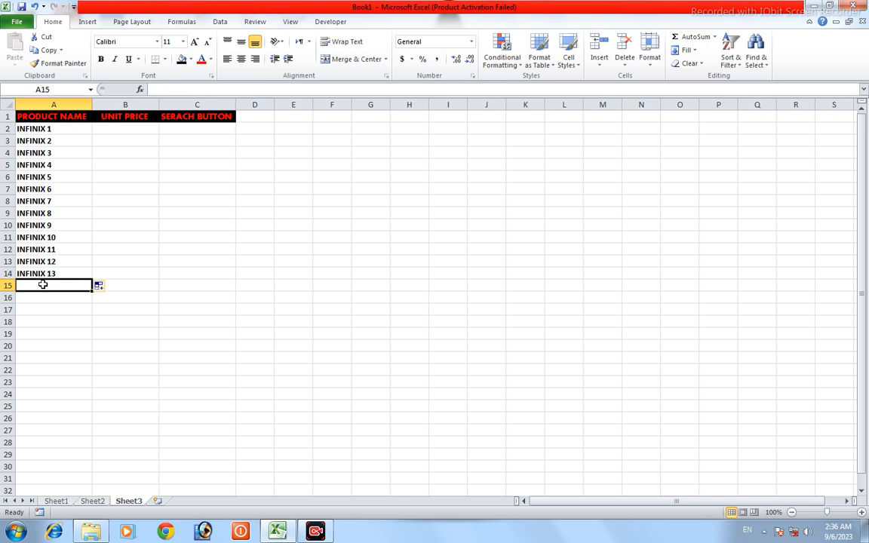
type("TE")
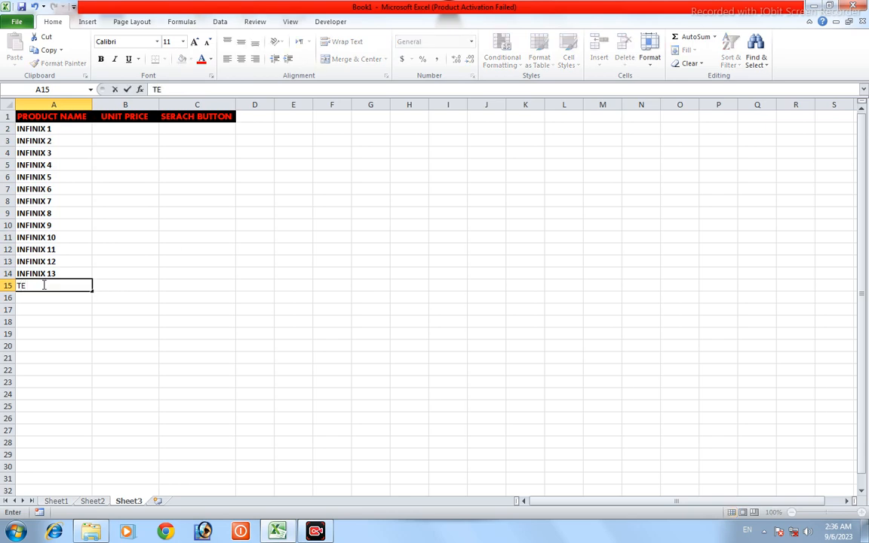
type("CNO")
left_click(50, 285)
type("1")
left_click_drag(50, 285, 18, 285)
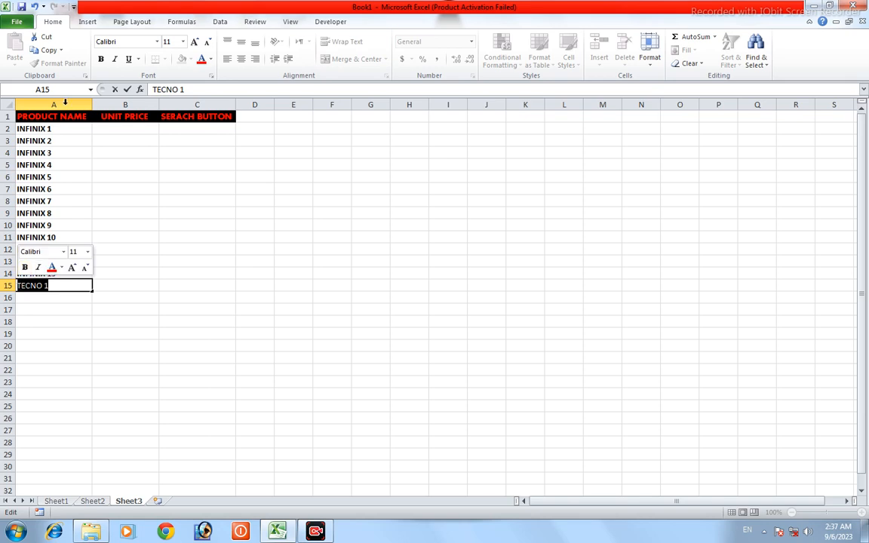
left_click(99, 60)
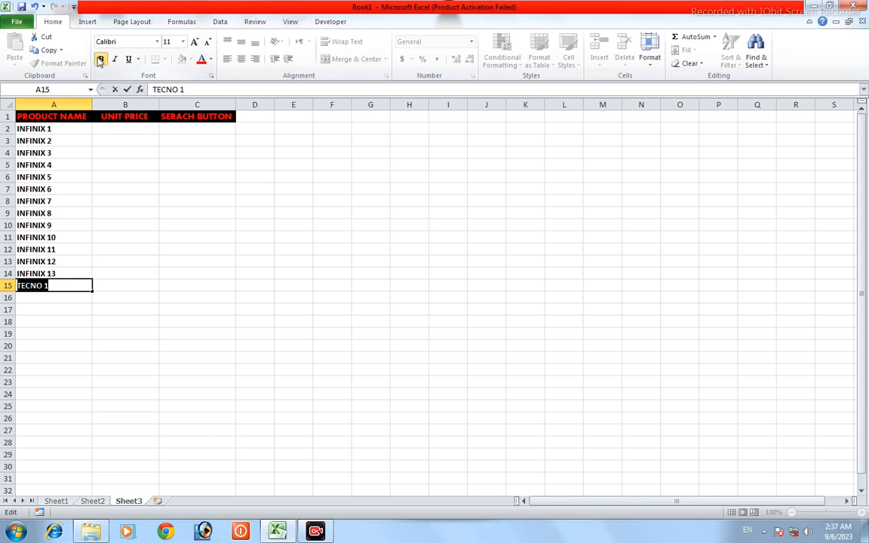
left_click(125, 314)
Step: Fill the TECNO series from A15 down to A27, ending with "TECNO 13"
left_click(64, 283)
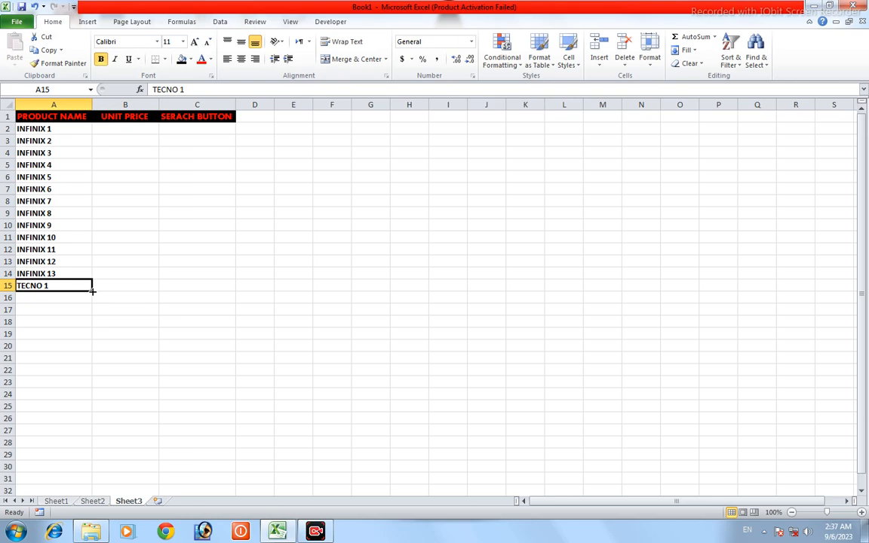
left_click_drag(92, 291, 92, 291)
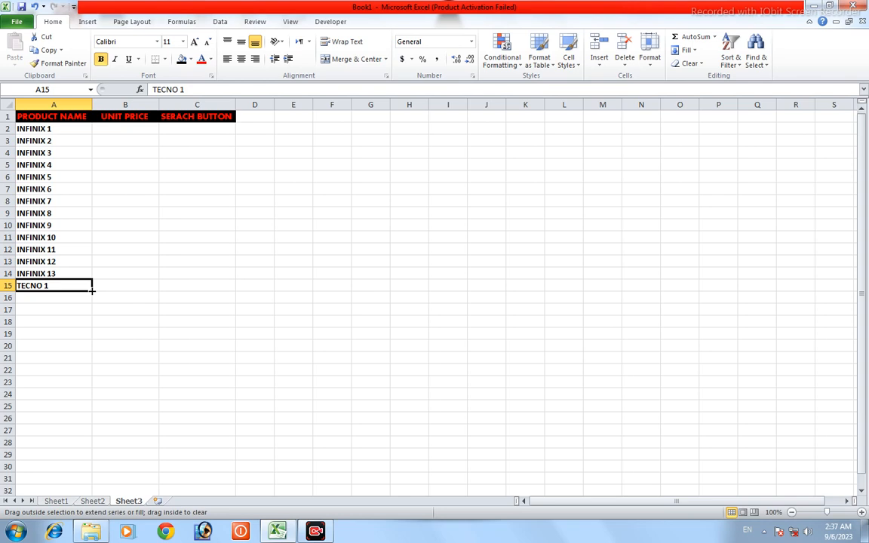
left_click_drag(91, 290, 88, 436)
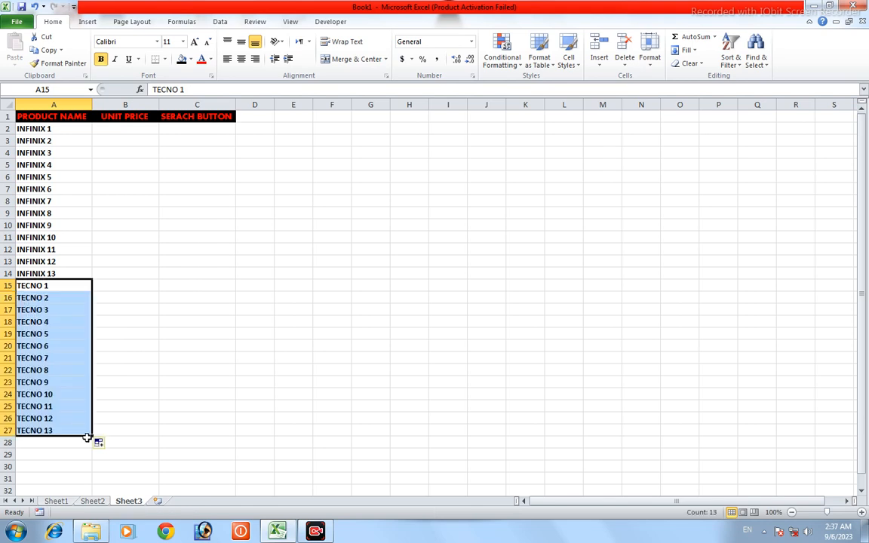
left_click(146, 370)
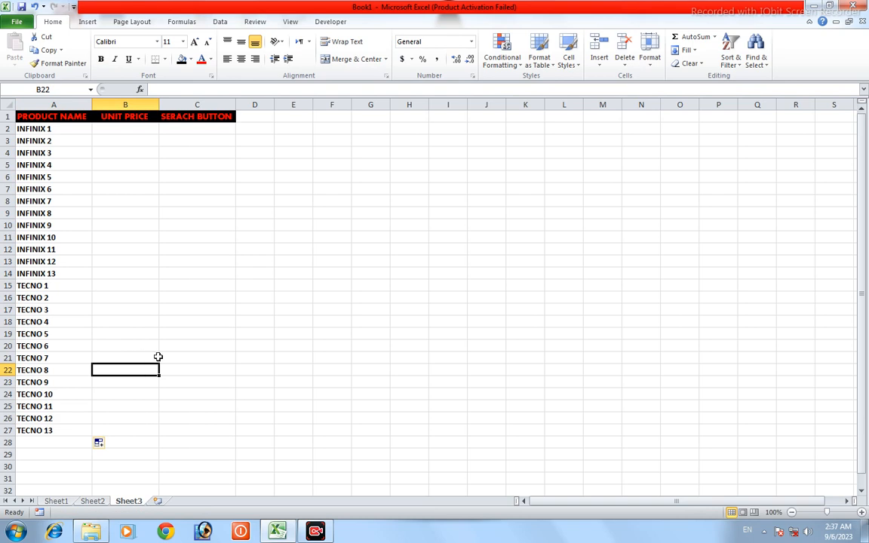
Step: Enter the product name "NOKIA 11" in cell A28 and make it bold
left_click(47, 441)
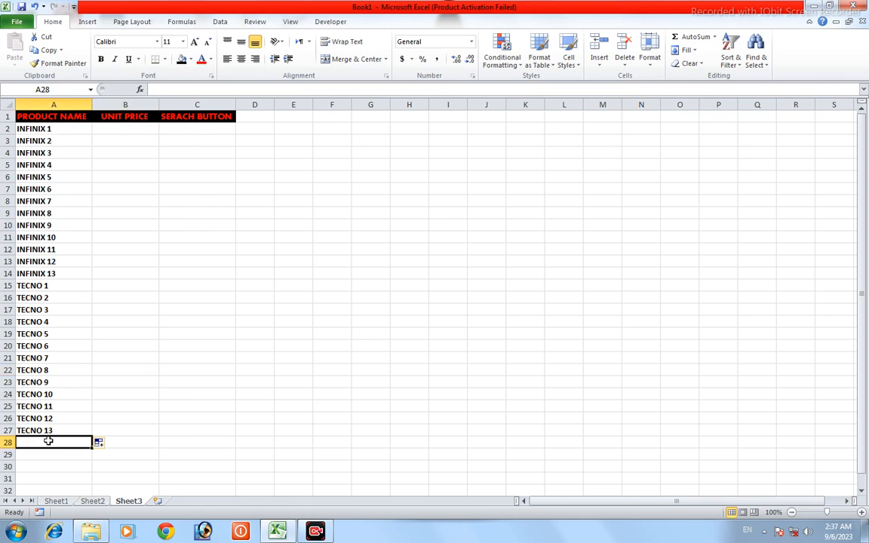
type("N")
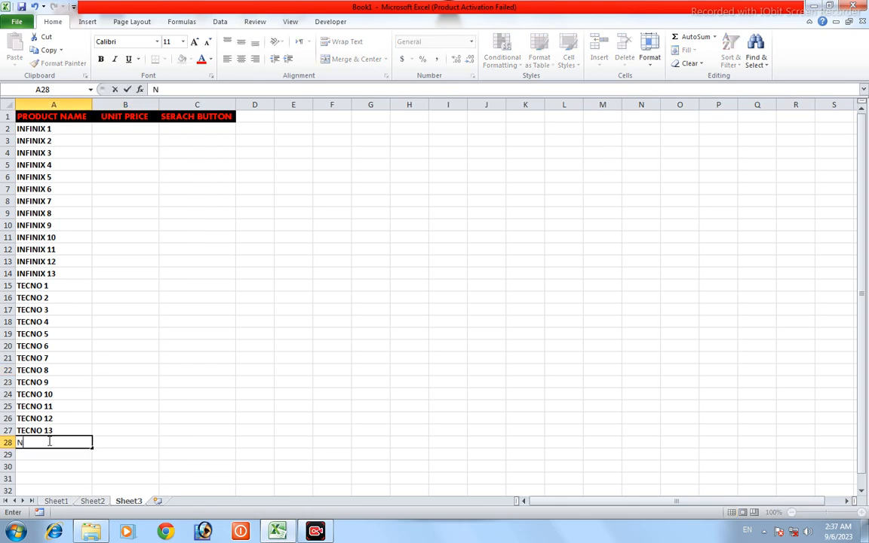
type("OKIA 11")
left_click_drag(81, 445, 16, 443)
left_click(101, 59)
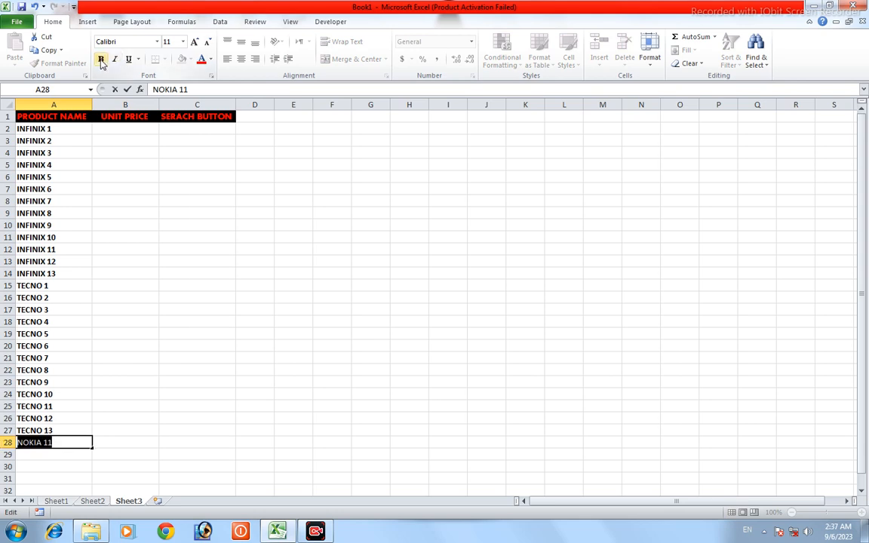
left_click(109, 451)
Step: Fill the NOKIA series from A28 down to A31, ending with "NOKIA 14"
left_click(72, 444)
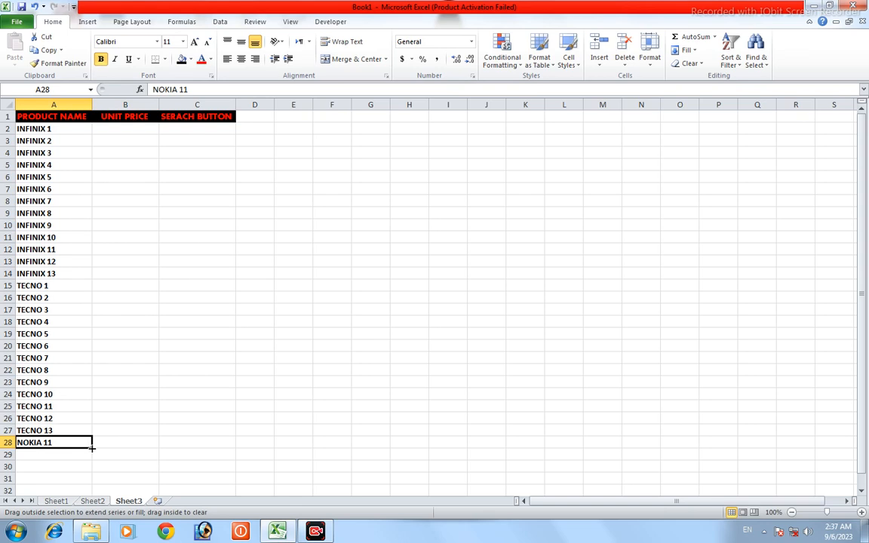
left_click_drag(92, 450, 94, 479)
left_click(228, 332)
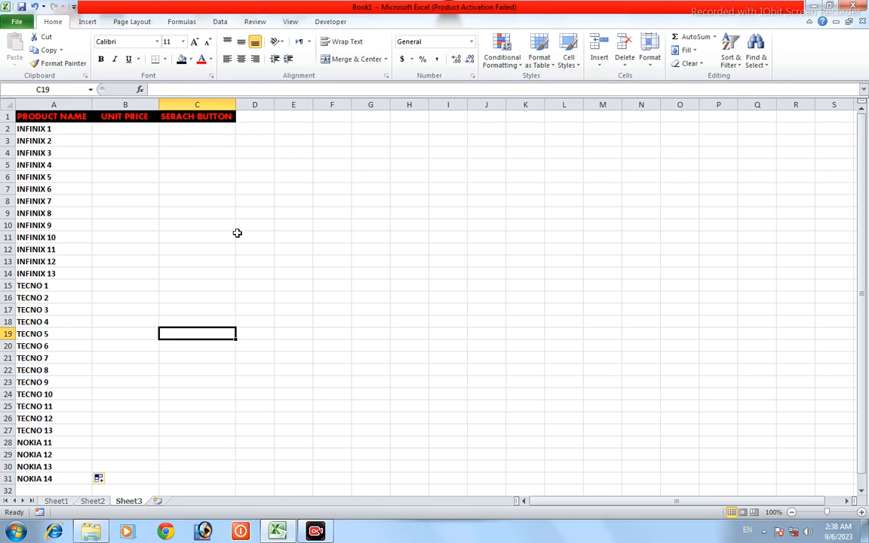
left_click(63, 478)
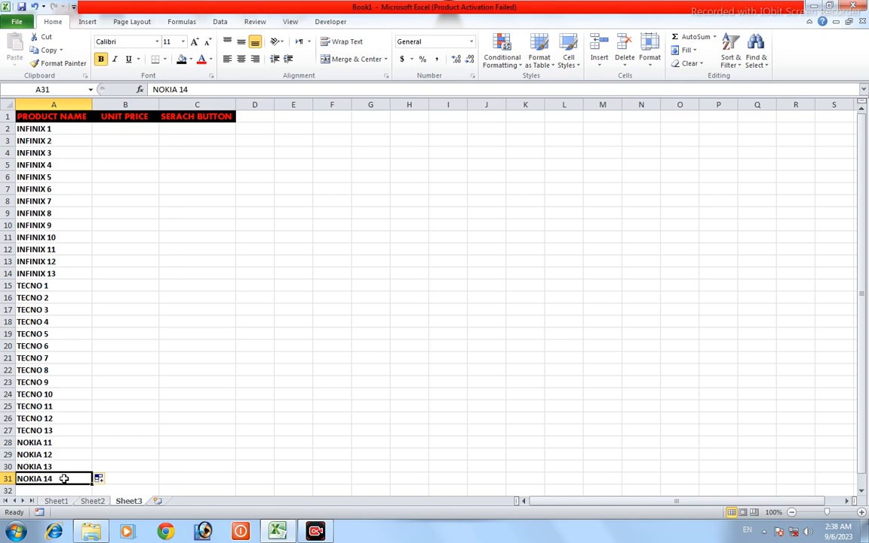
left_click_drag(64, 478, 37, 124)
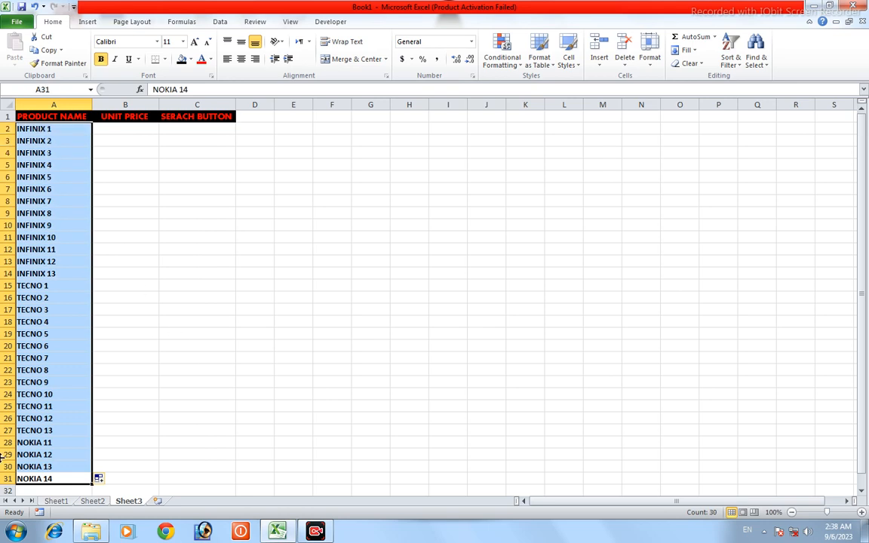
left_click(167, 359)
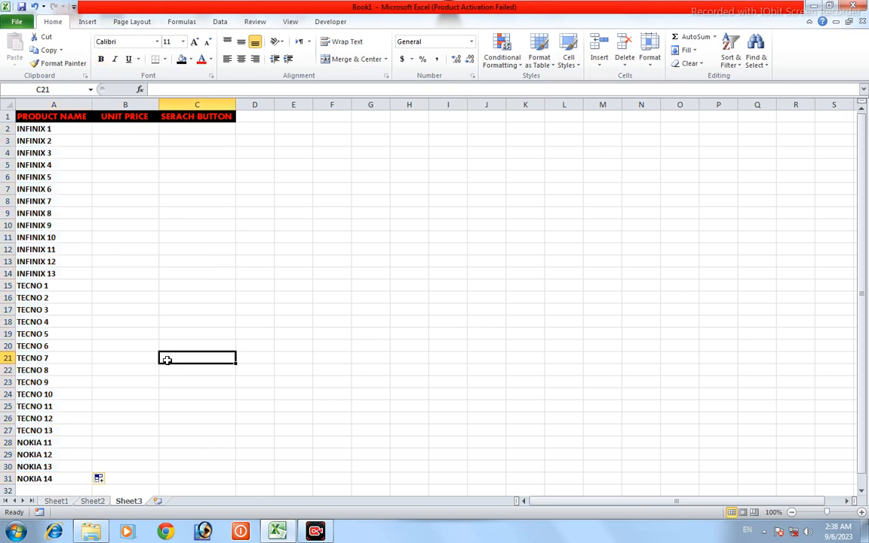
left_click(65, 477)
left_click_drag(66, 477, 40, 129)
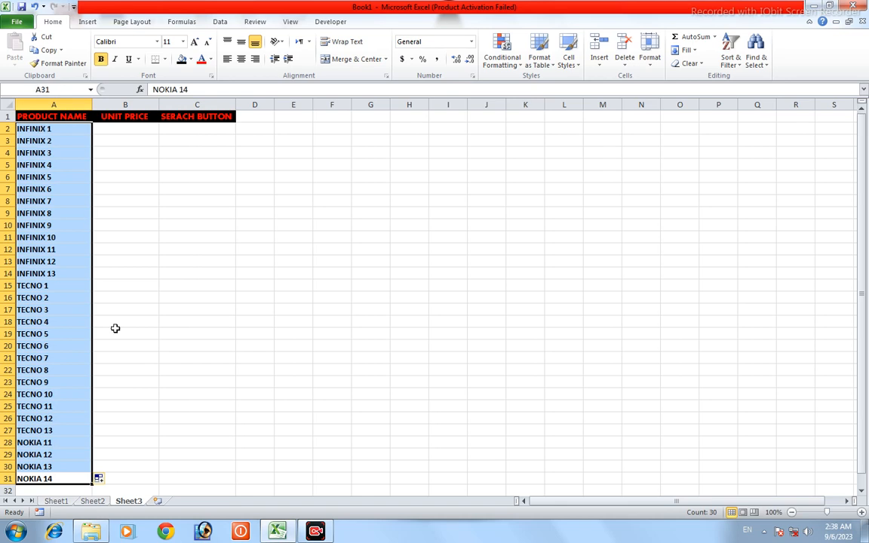
left_click(130, 393)
left_click(32, 479)
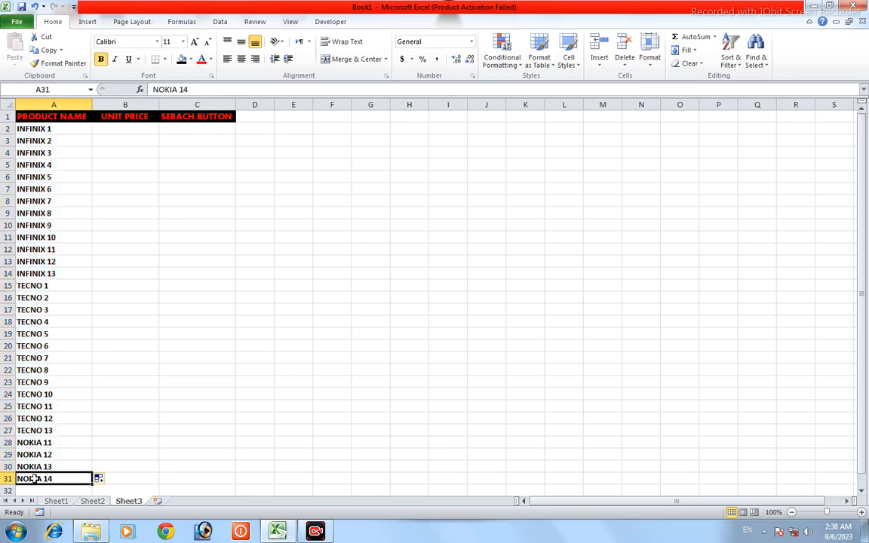
Step: Center the product names in cells A2 to A31 horizontally
double_click(75, 479)
left_click(102, 453)
left_click(75, 477)
left_click_drag(79, 479, 68, 129)
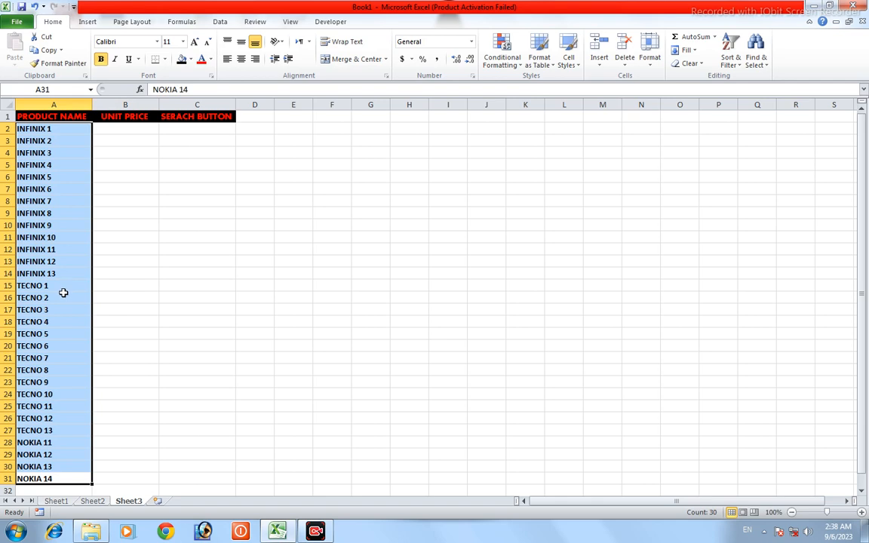
left_click(241, 61)
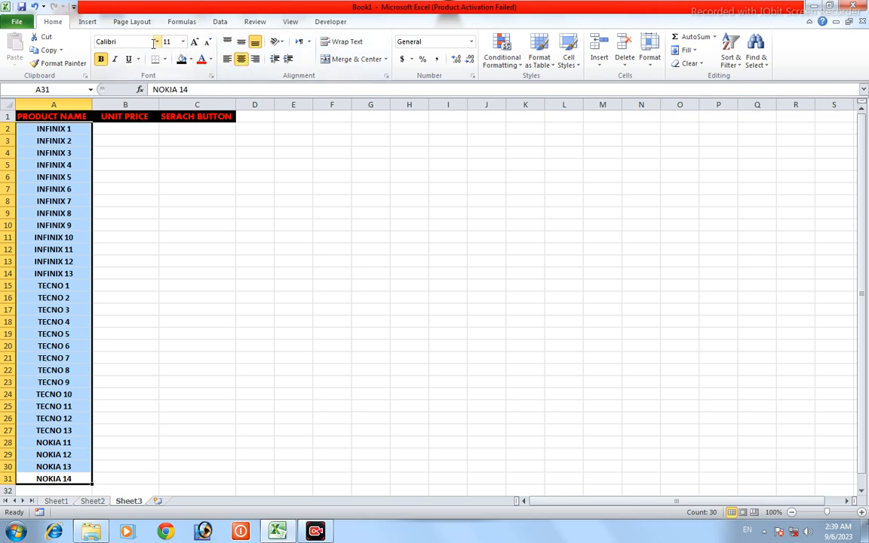
Step: Try font sizes 14 and 12 on the product names in A2 to A31, then restore size 11
left_click(194, 43)
left_click(195, 43)
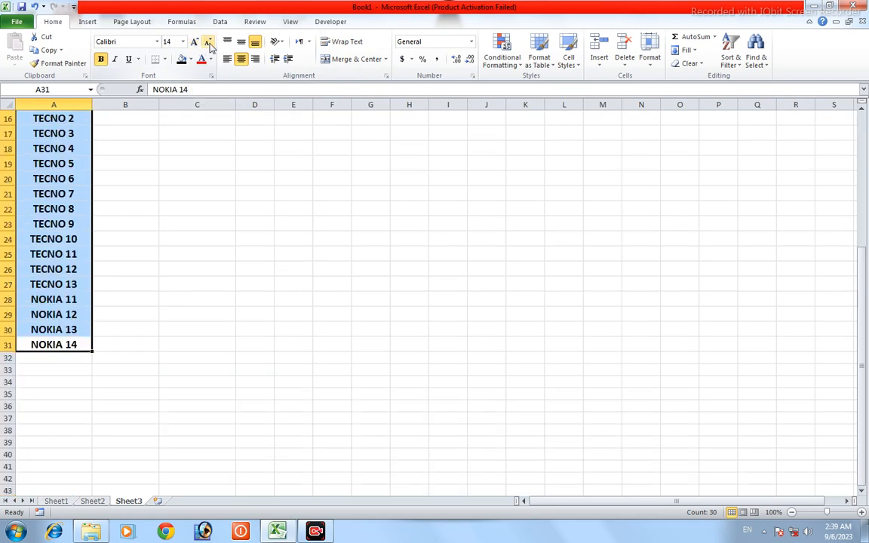
left_click(206, 42)
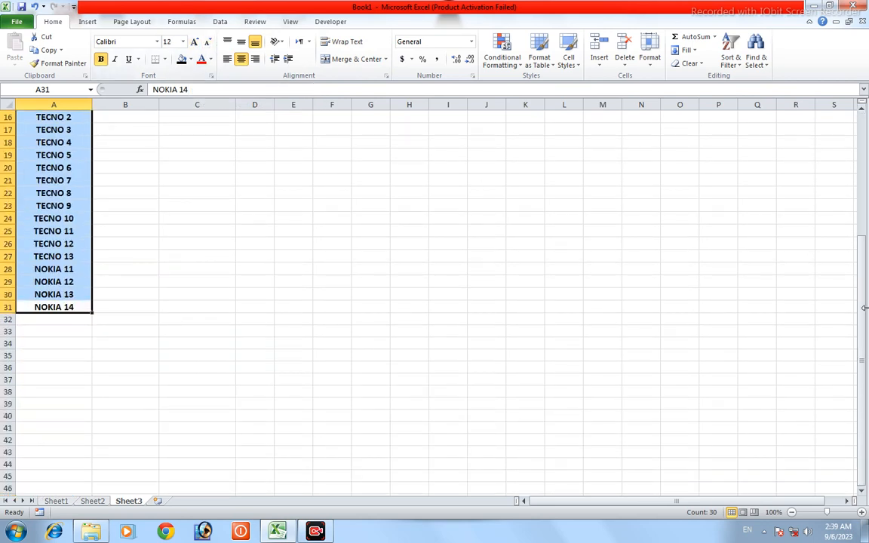
left_click_drag(865, 309, 862, 175)
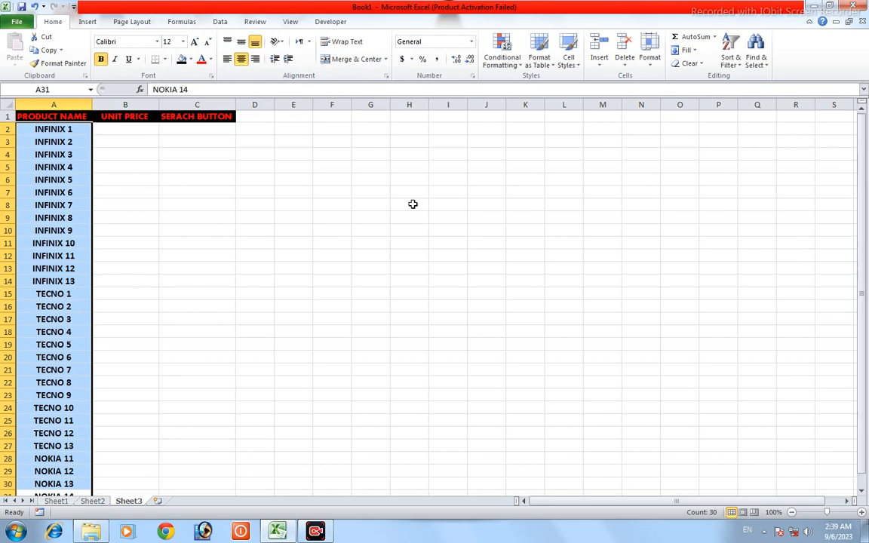
left_click(208, 41)
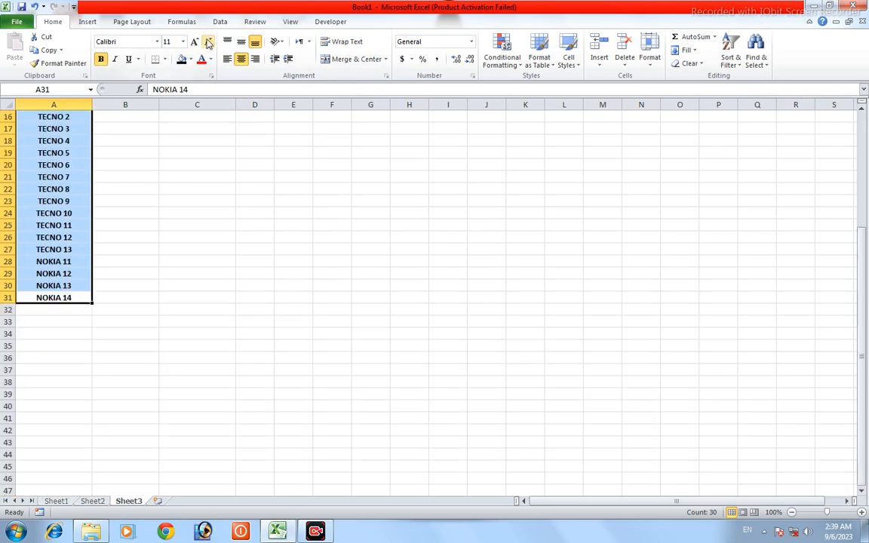
left_click_drag(864, 297, 864, 283)
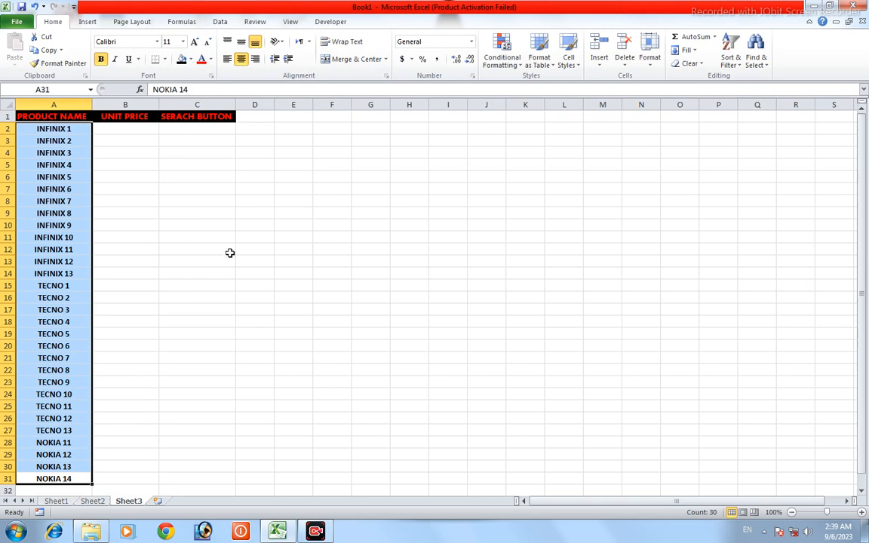
Step: Enter the unit price 10000 for INFINIX 1 in cell B2
left_click(125, 129)
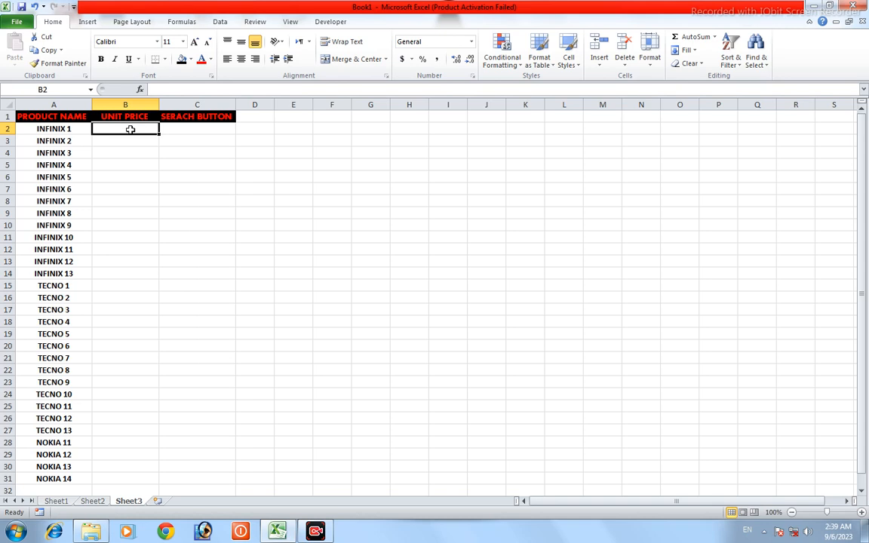
type("10")
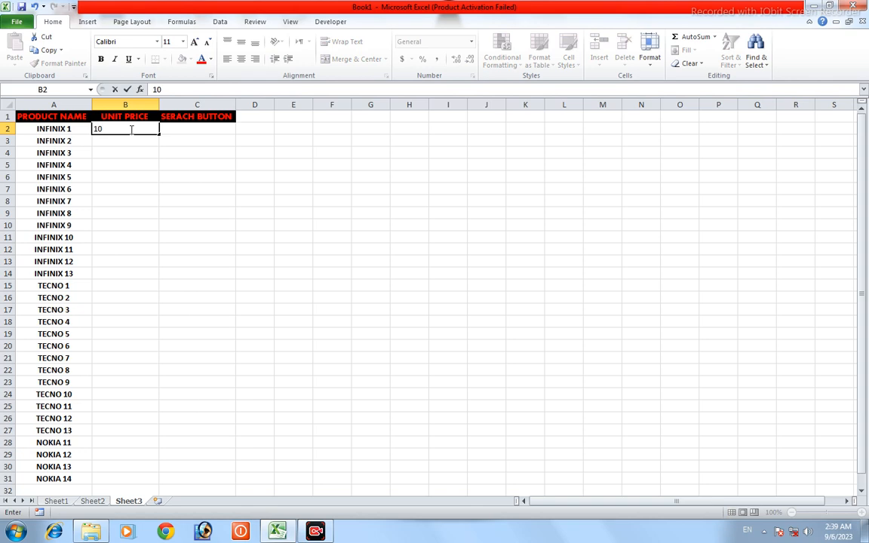
type("000")
left_click(220, 187)
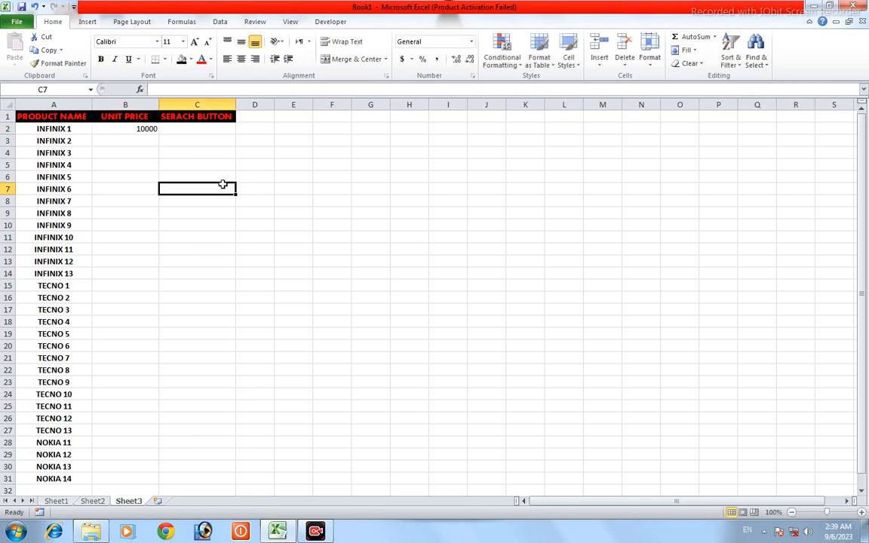
Step: Try filling an incrementing price series from B2 down to B14, and undo the fill
left_click(122, 129)
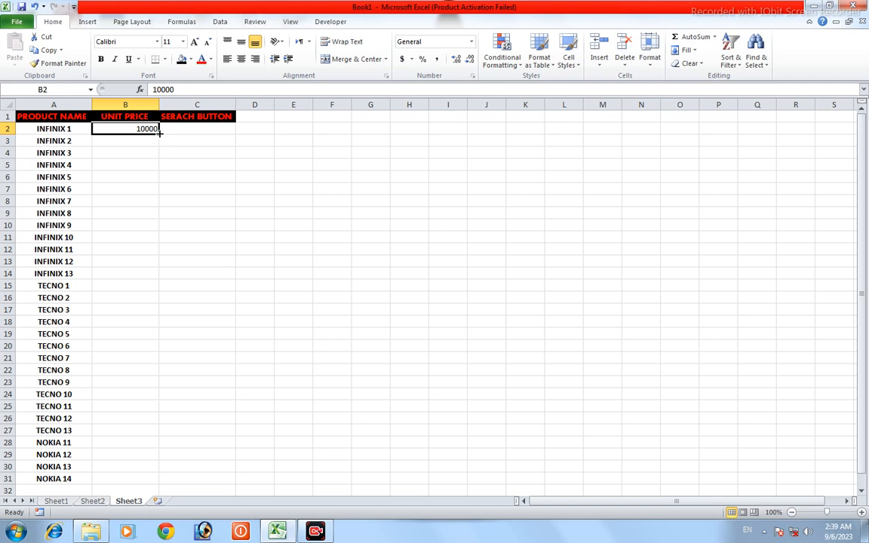
mouse_move(159, 134)
left_mouse_down()
mouse_move(160, 176)
mouse_move(159, 133)
left_mouse_up()
mouse_move(159, 134)
left_mouse_down()
mouse_move(159, 149)
mouse_move(160, 134)
left_mouse_up()
left_click(214, 153)
left_click(134, 131)
double_click(148, 129)
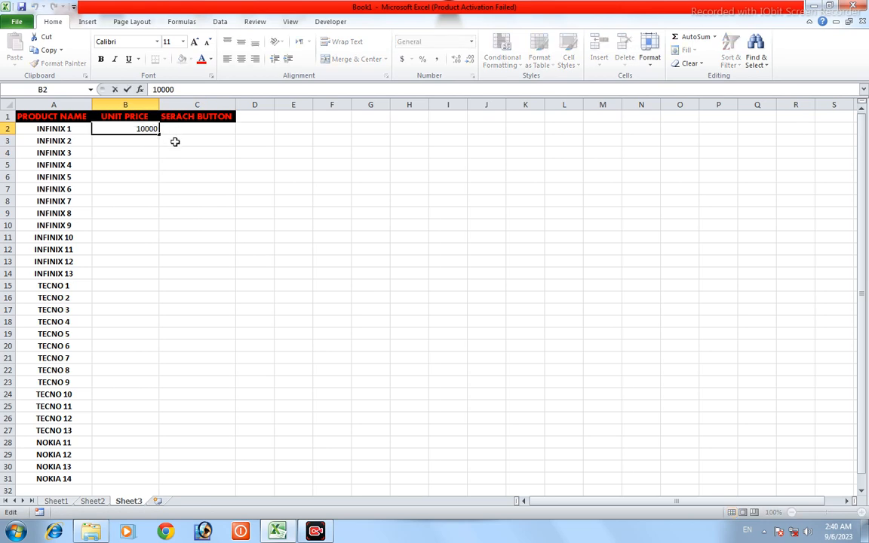
left_click(186, 140)
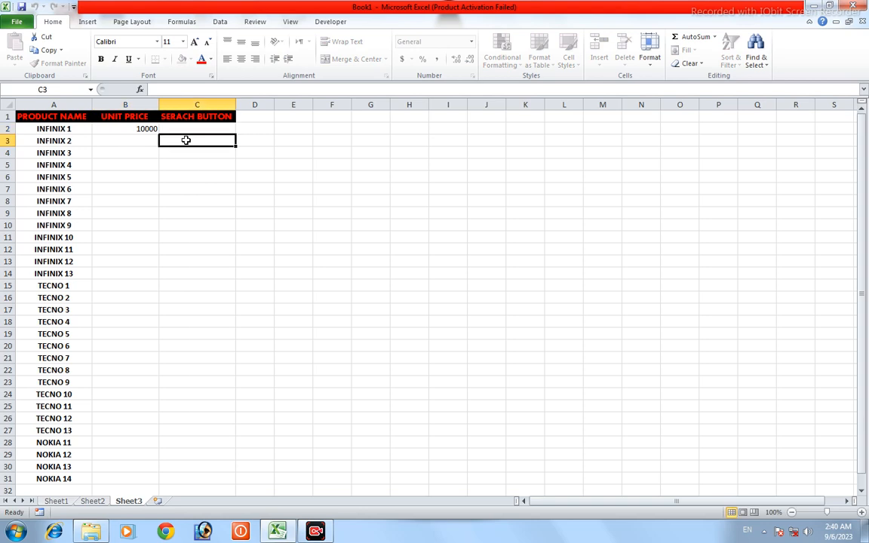
left_click(147, 128)
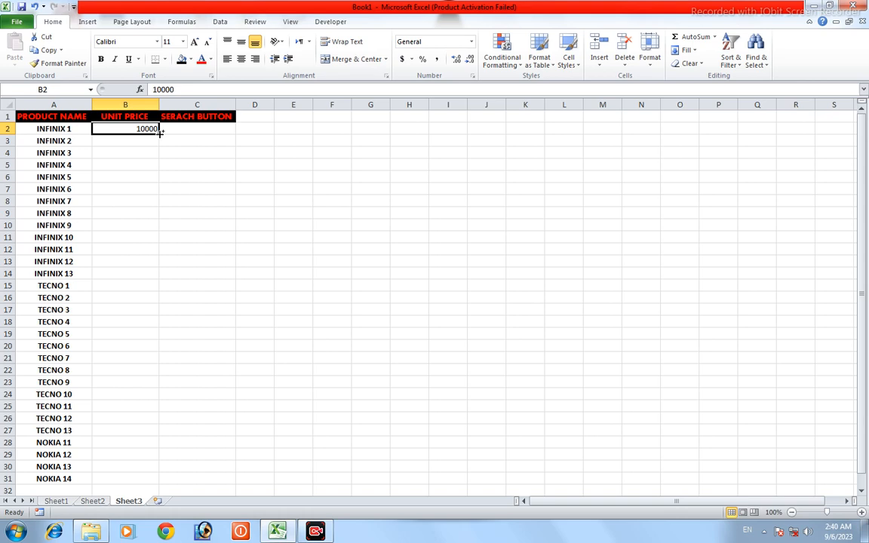
left_click_drag(160, 132, 155, 277)
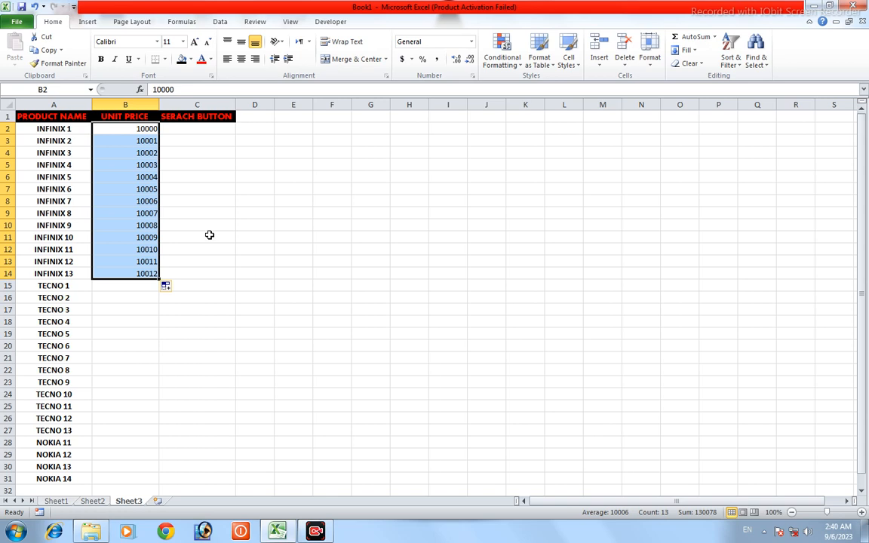
left_click(35, 8)
Step: Enter the unit prices 20000, 35000, 40000, 50000 and 60000 in cells B3 to B7
left_click(146, 142)
type("2000")
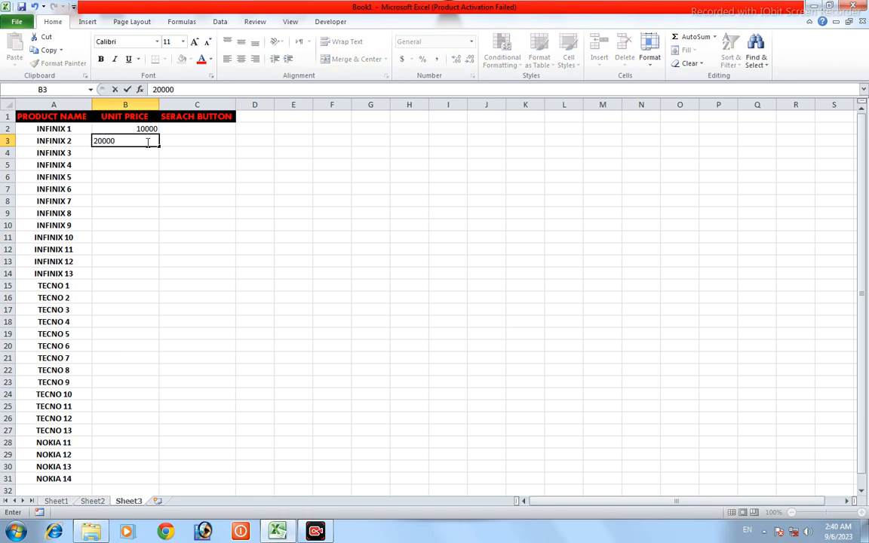
left_click(145, 152)
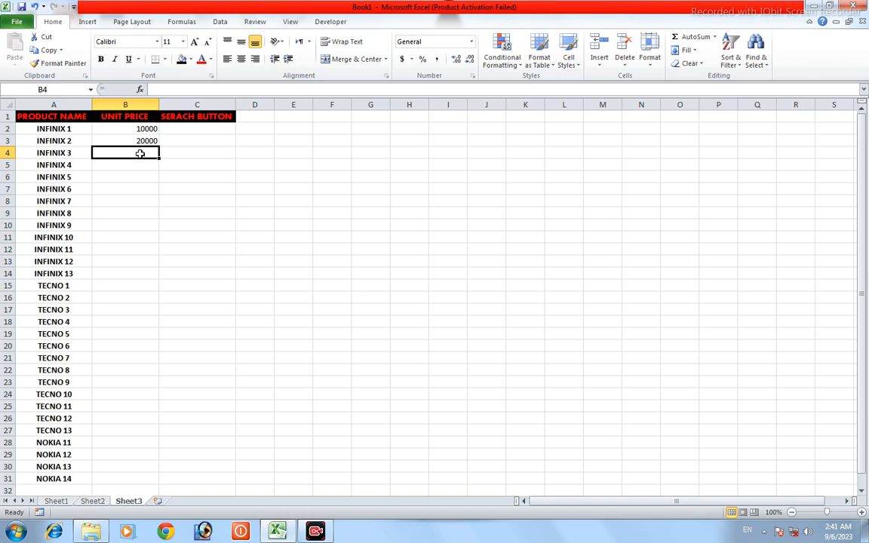
type("35000")
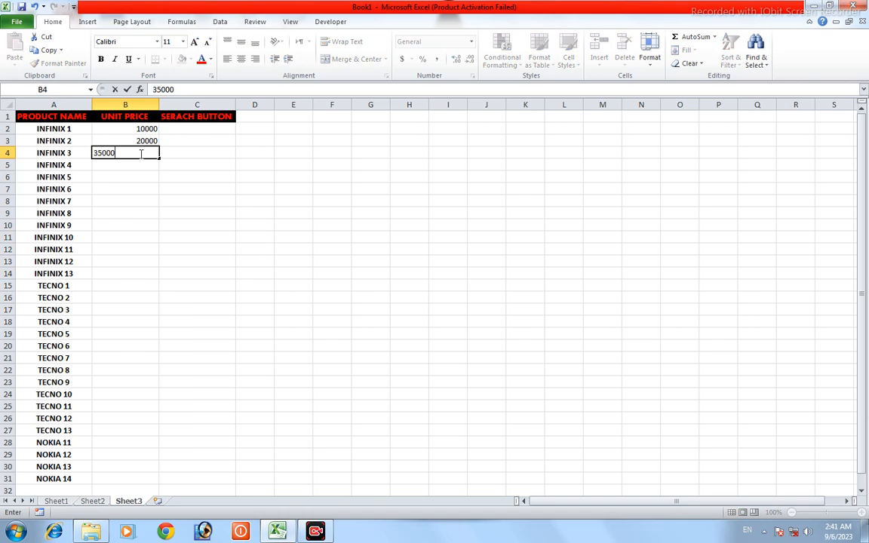
key("Return")
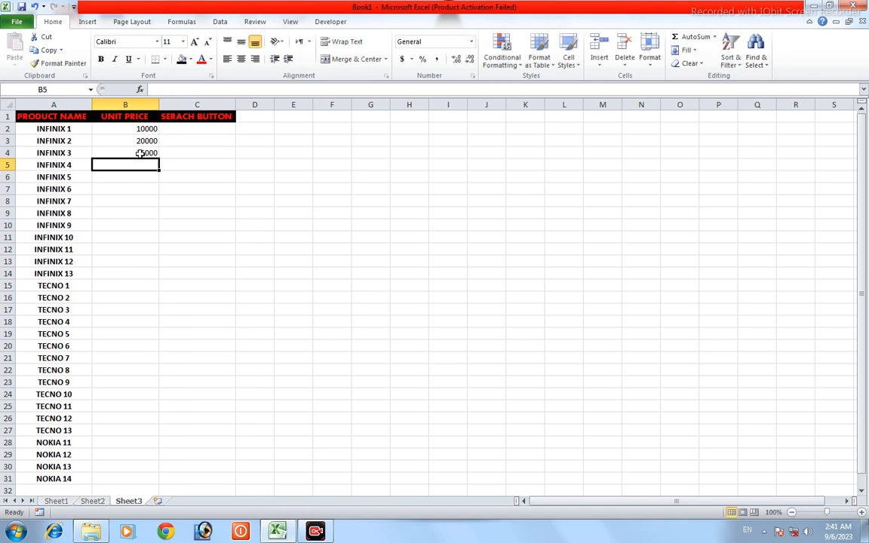
type("40000")
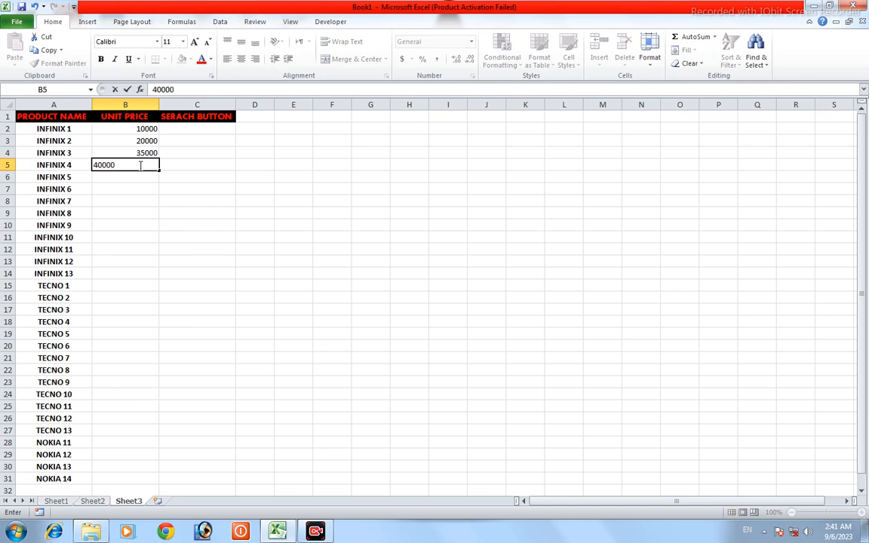
key("Return")
type("50000")
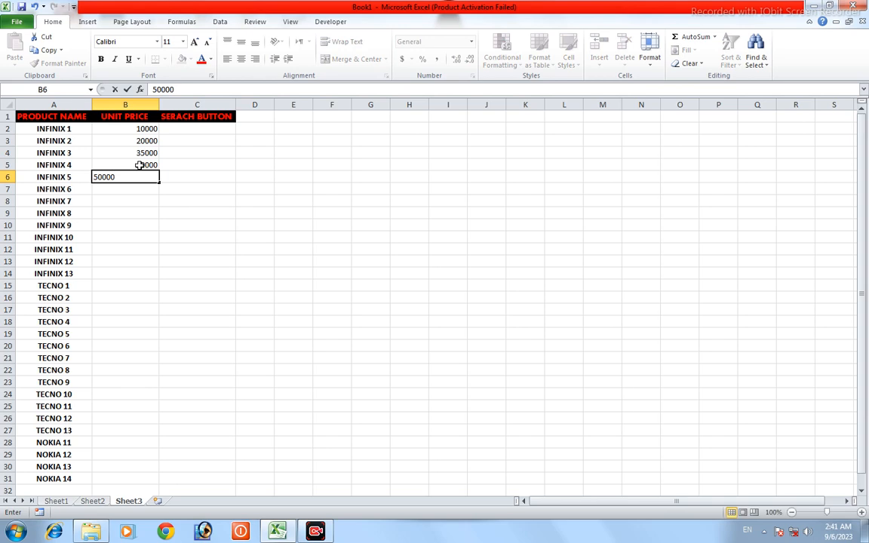
key("Return")
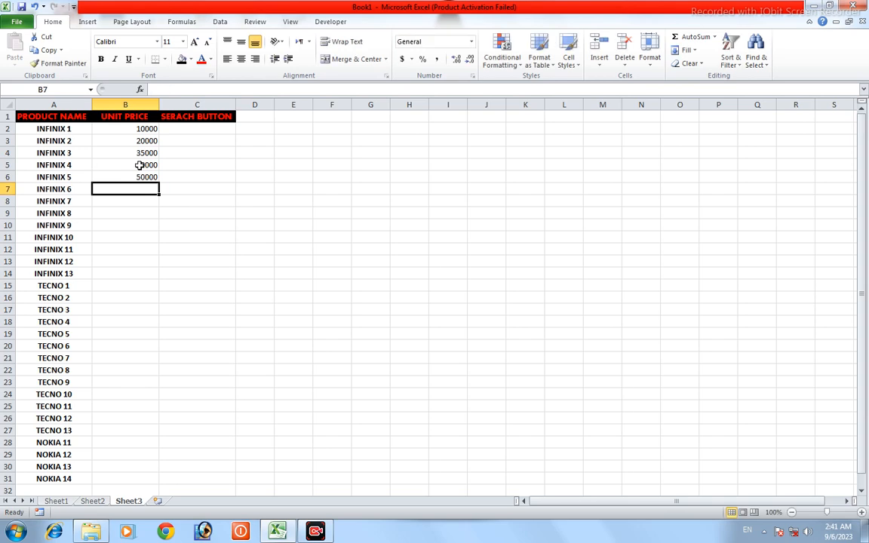
type("60000")
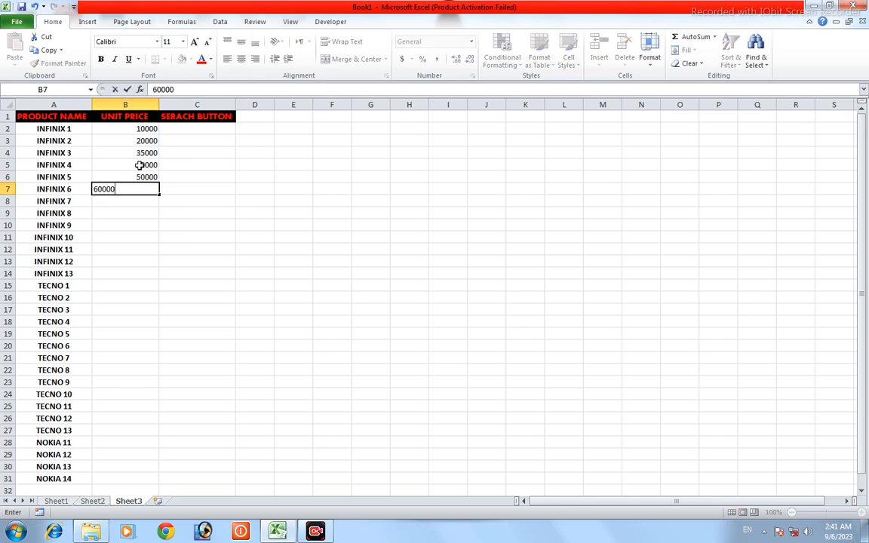
key("Return")
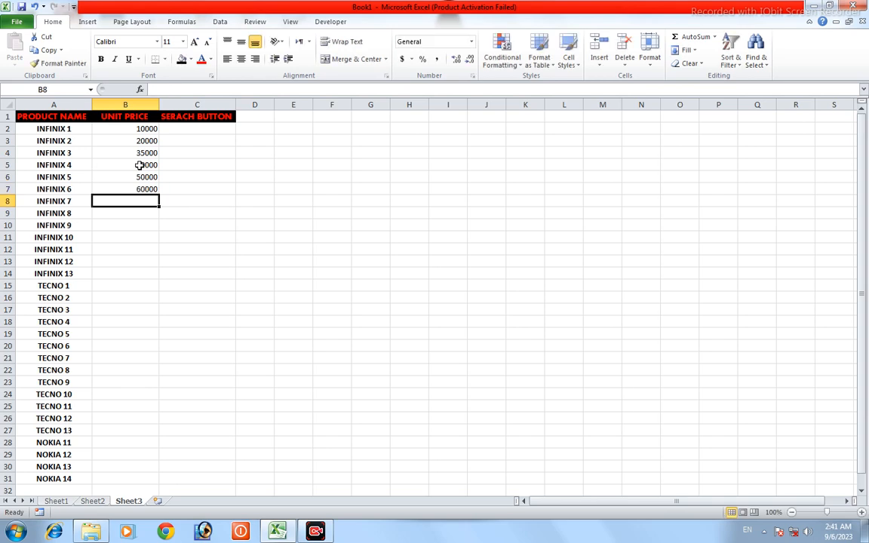
Step: Fill the unit prices as an incrementing series from B7 down to B14, ending with 60007
left_click(150, 189)
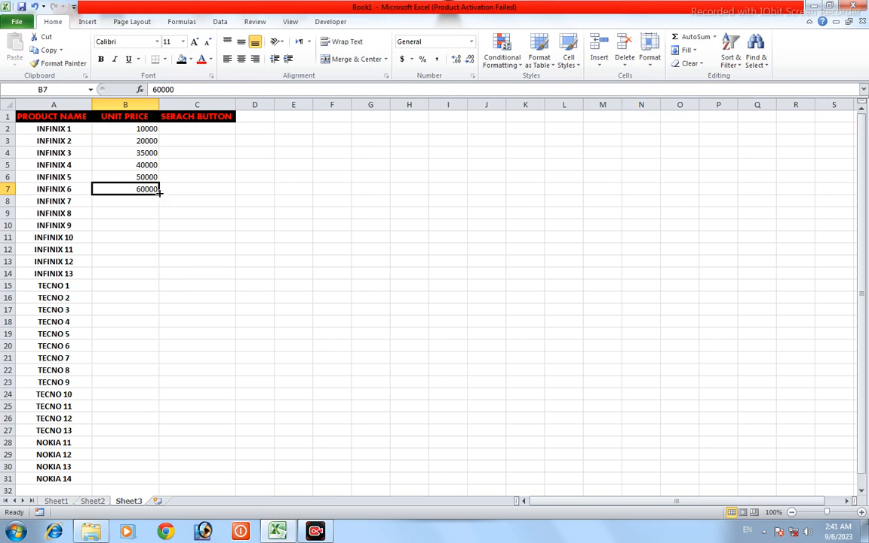
left_click_drag(159, 196, 159, 196)
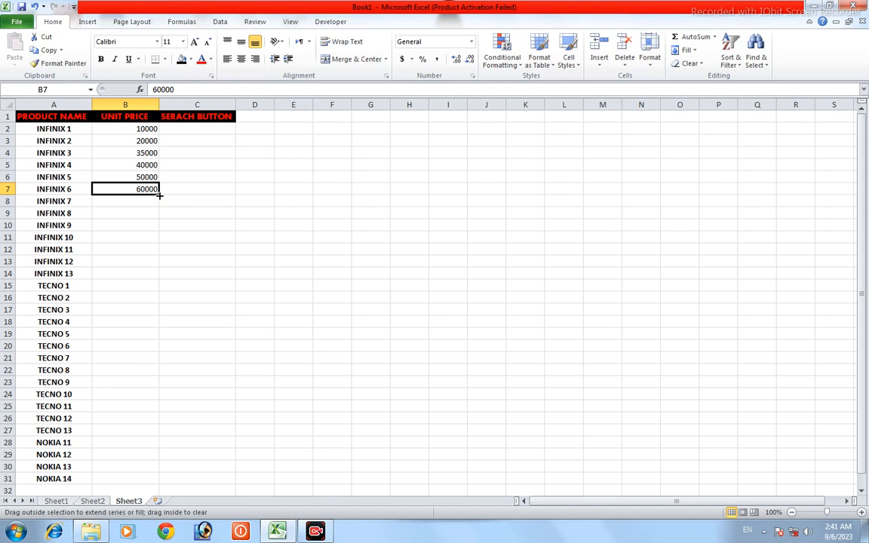
left_click_drag(159, 196, 160, 195)
key("ctrl")
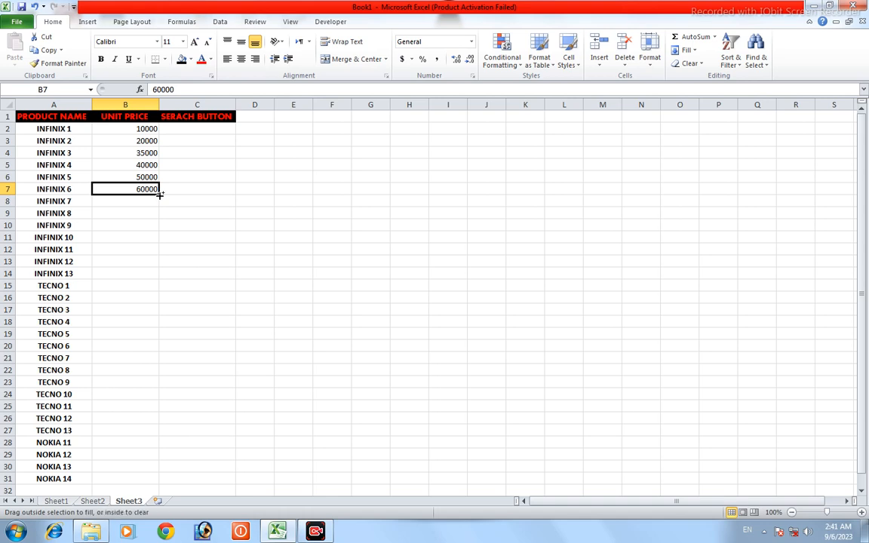
left_click_drag(160, 194, 159, 273)
left_click(265, 200)
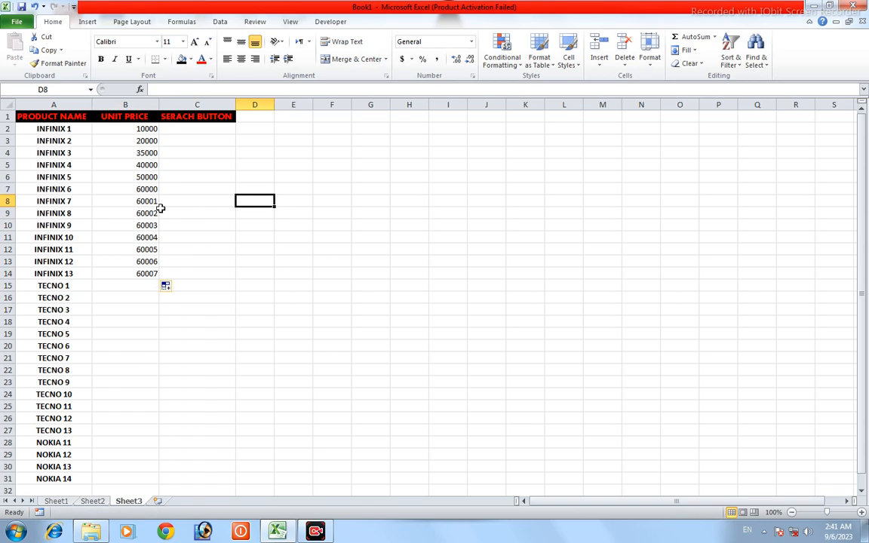
Step: Enter the unit price 15000 for TECNO 1 in cell B15
left_click(140, 287)
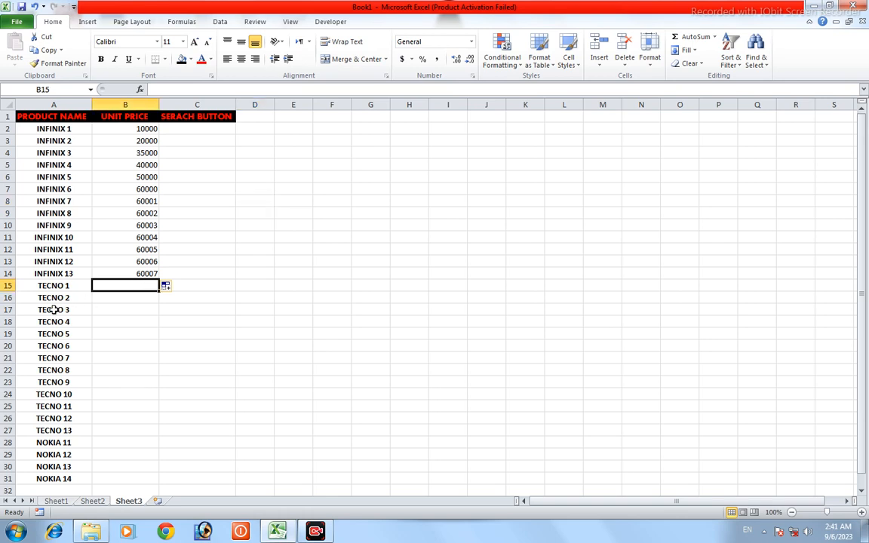
double_click(151, 285)
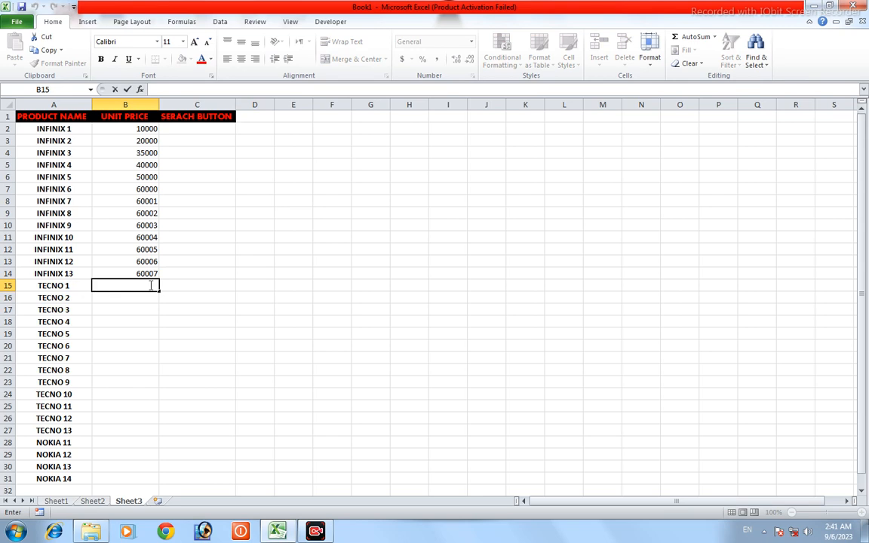
type("15000")
left_click(181, 288)
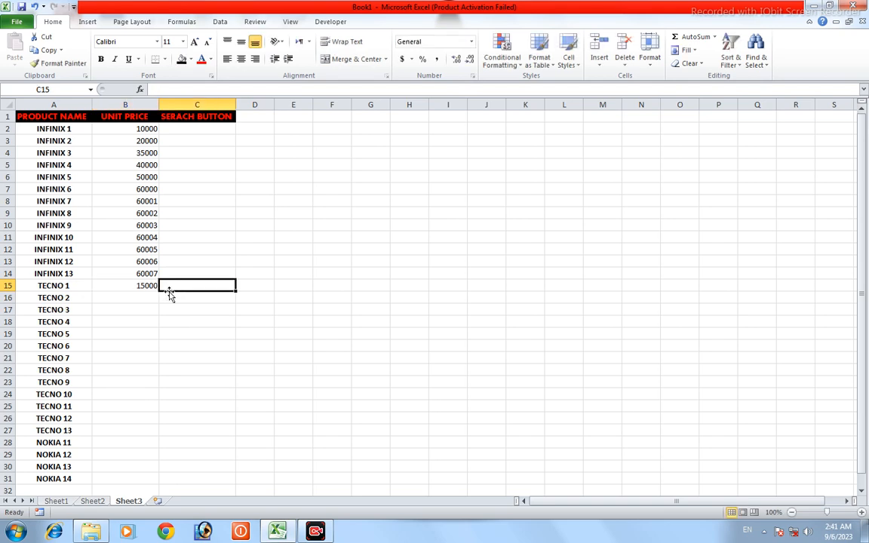
Step: Fill the TECNO unit prices as an incrementing series from B15 down to B26, ending with 15011
left_click(106, 284)
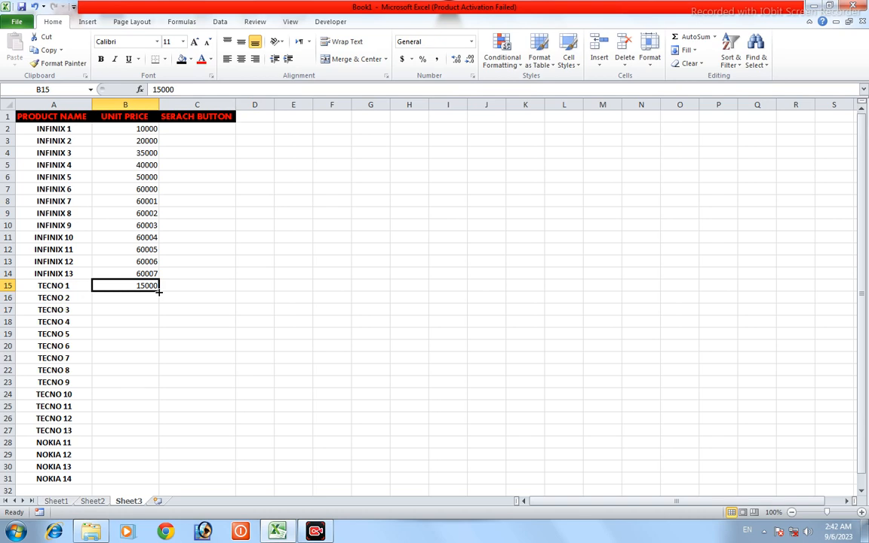
left_click_drag(159, 292, 167, 424)
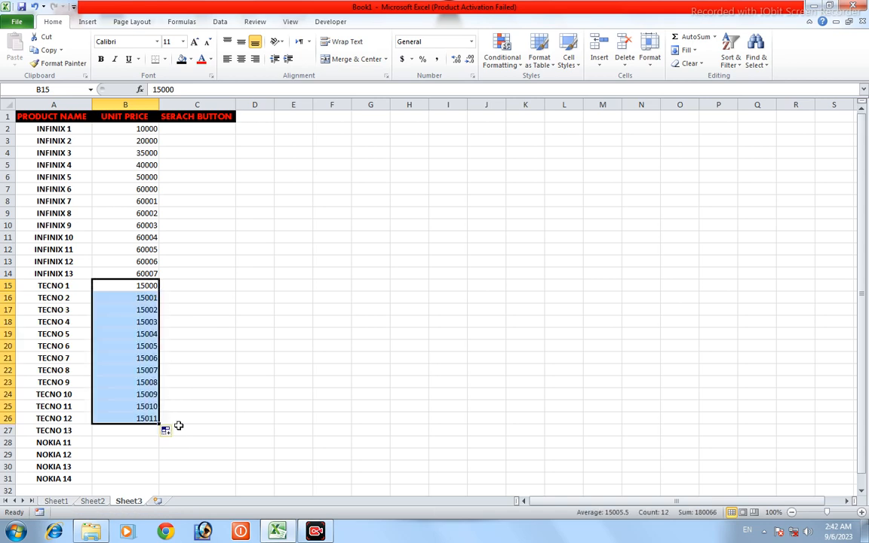
left_click(242, 368)
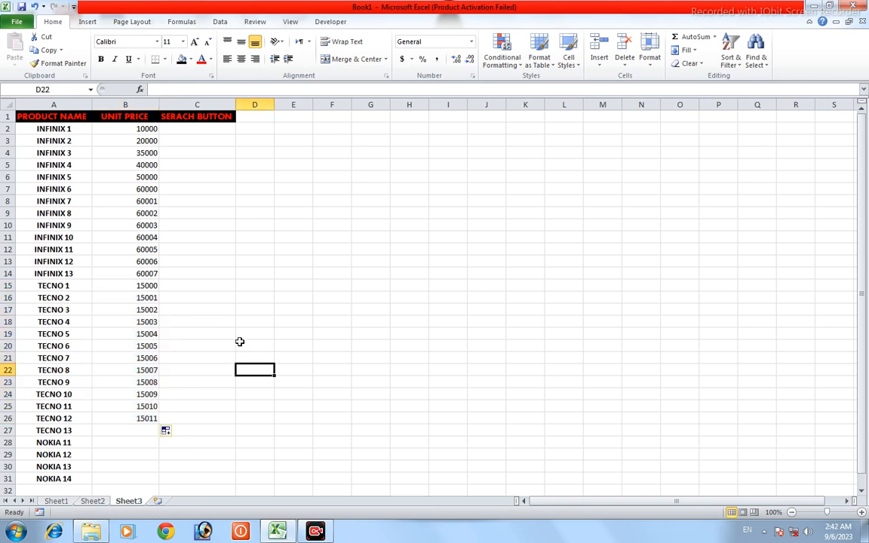
left_click(153, 430)
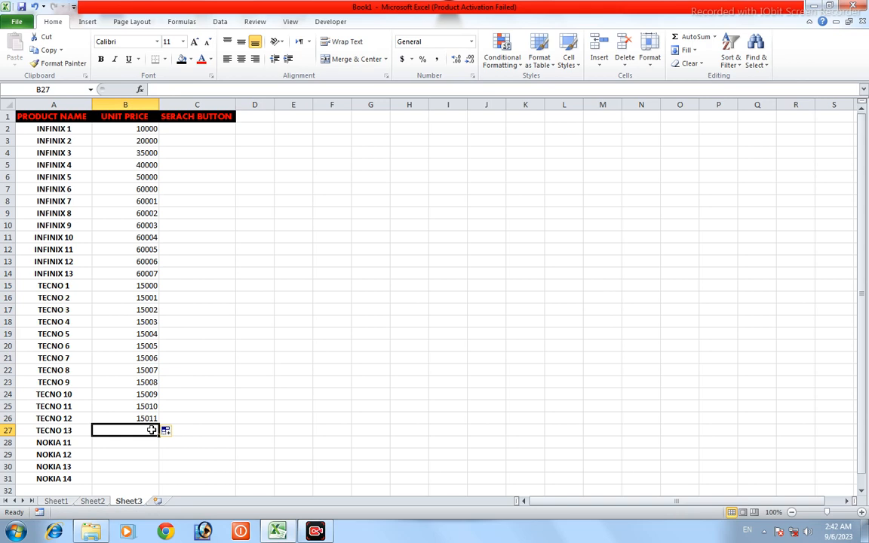
Step: Enter the unit price 9500 in cell B27 and fill it as an incrementing series down to B31, ending with 9504
type("9500")
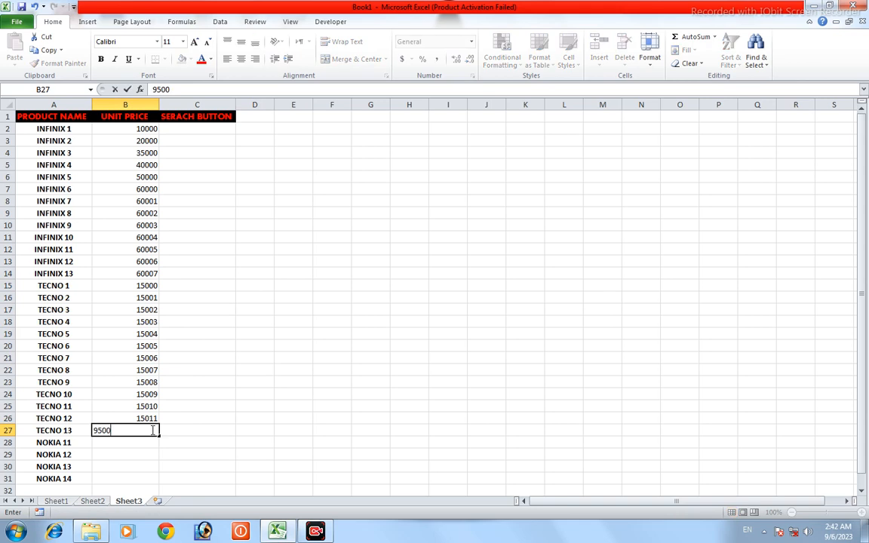
left_click(219, 421)
left_click(107, 434)
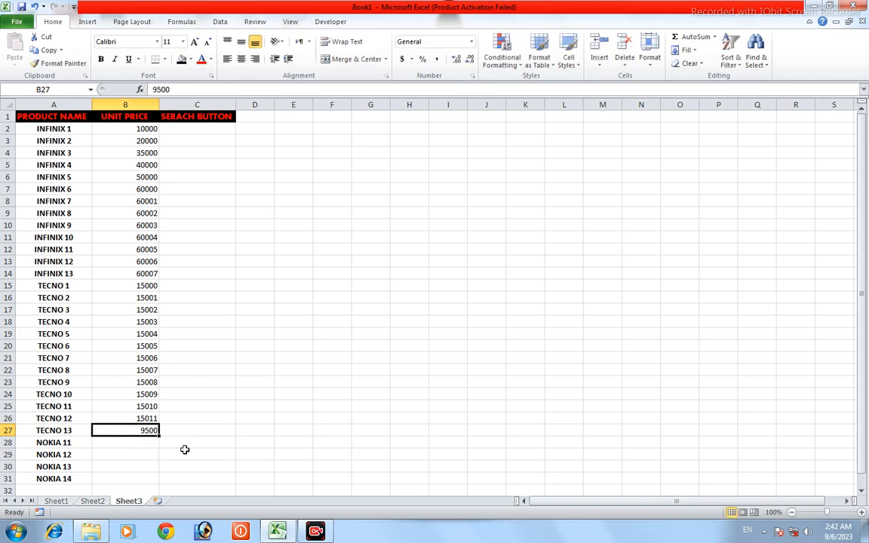
left_click_drag(159, 435, 163, 480)
left_click(278, 352)
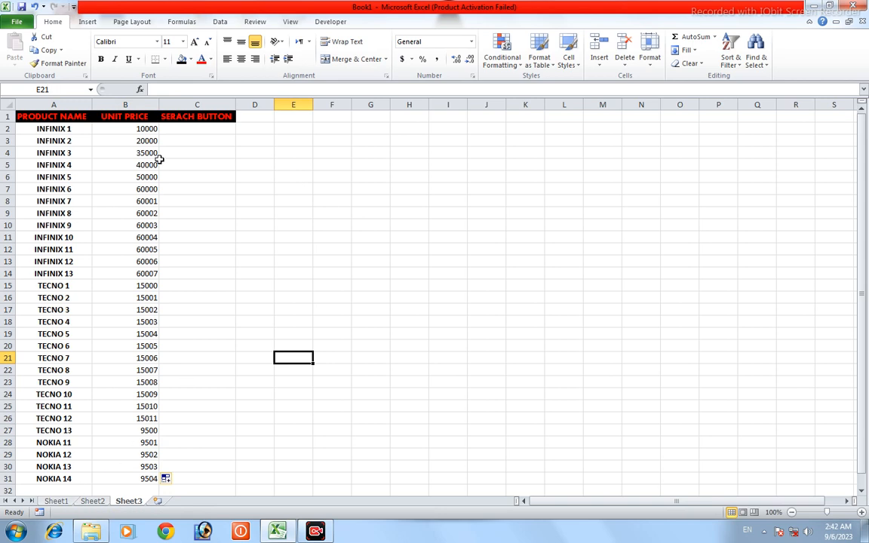
Step: Make the unit prices in B2:B31 bold and colour their text dark olive green
left_click(123, 479)
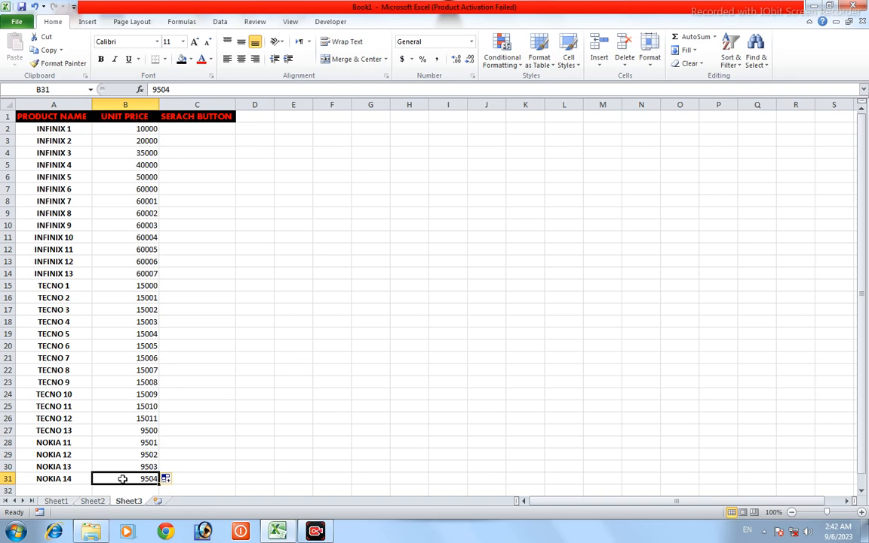
left_click_drag(122, 479, 130, 133)
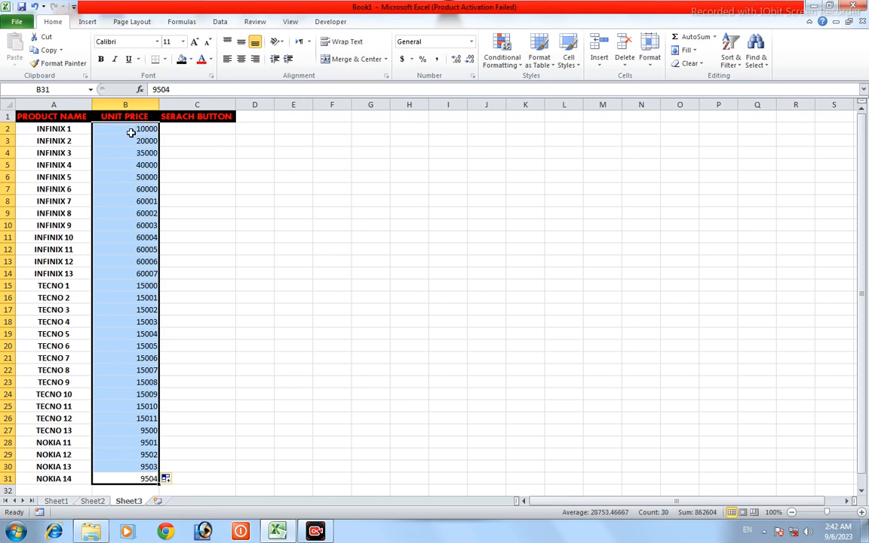
left_click(103, 60)
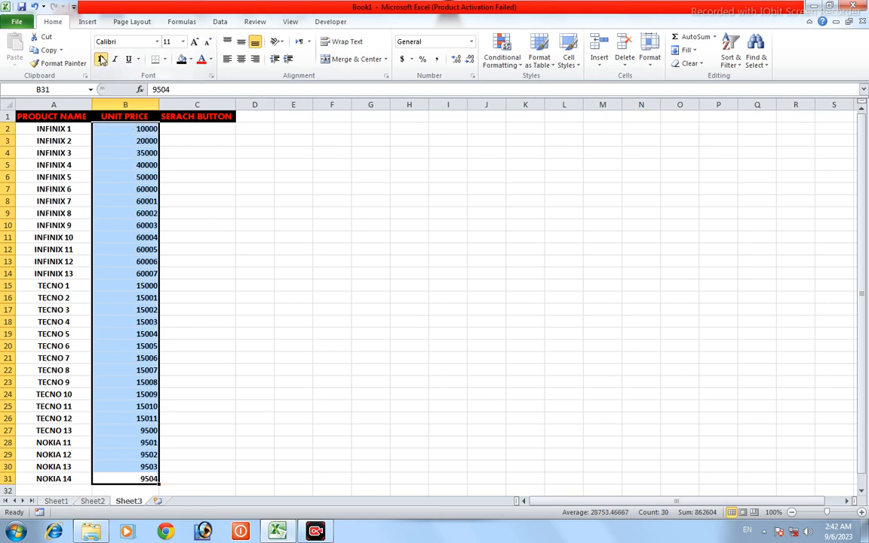
left_click(211, 60)
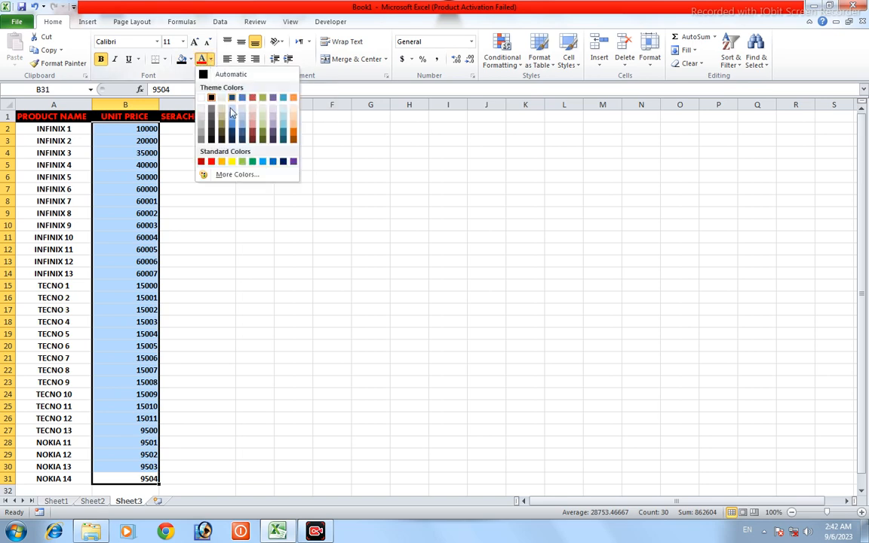
left_click(262, 139)
left_click(254, 200)
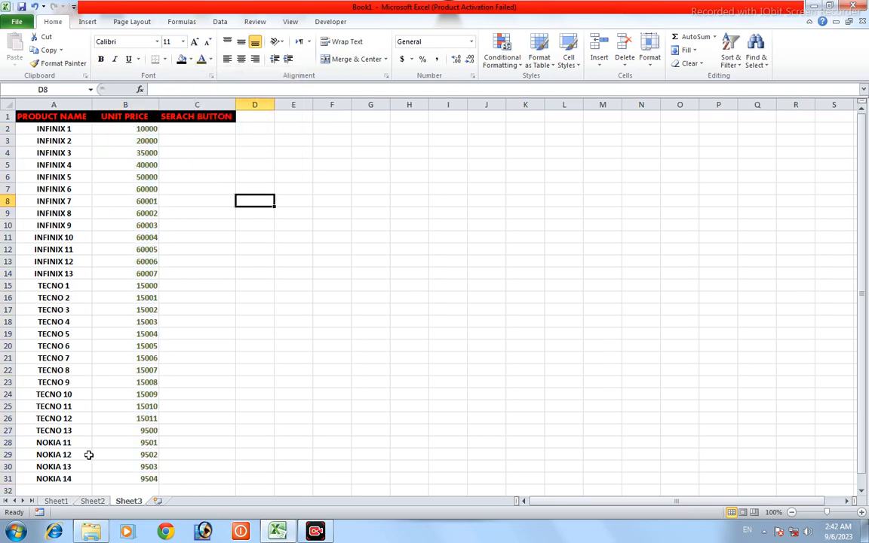
Step: Fill the product name cells A2:A31 with yellow
left_click_drag(76, 478, 47, 130)
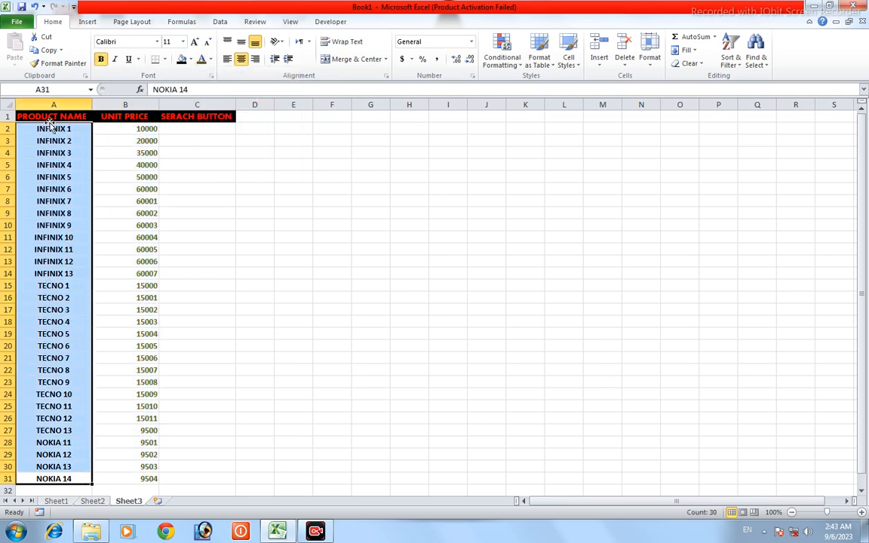
left_click(192, 60)
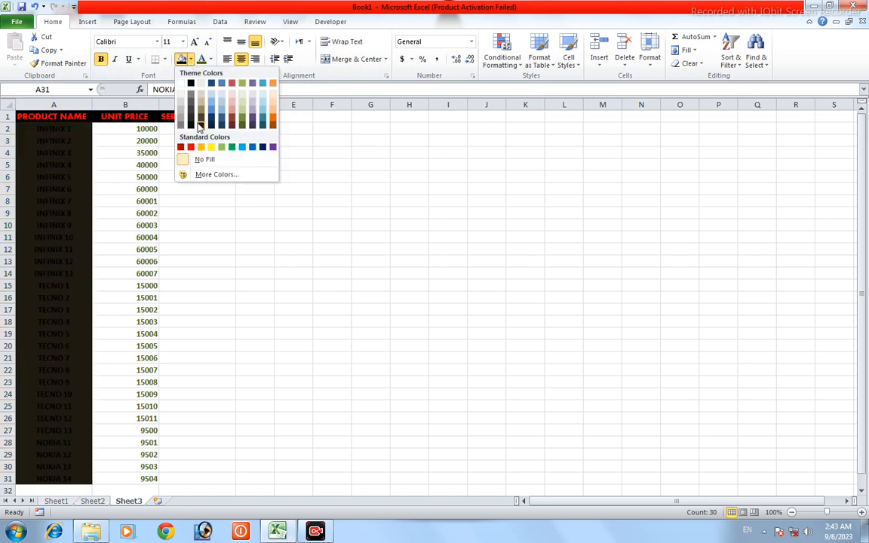
left_click(212, 146)
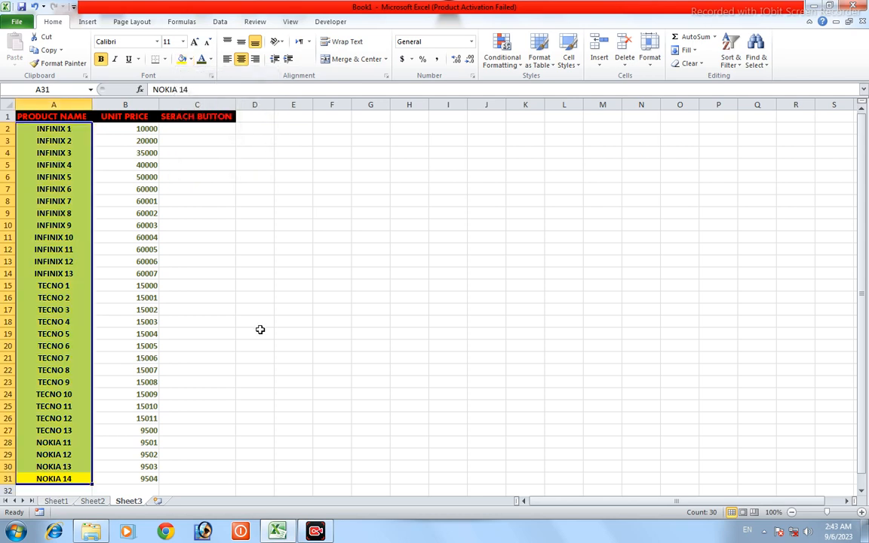
Step: Fill the unit price cells B2:B31 with a light blue theme colour
left_click(130, 478)
left_click_drag(132, 478, 116, 134)
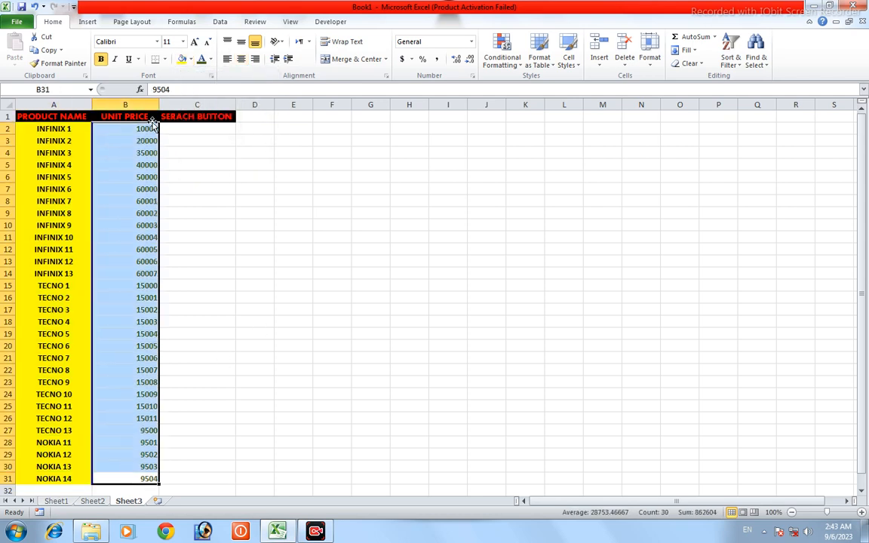
left_click(190, 59)
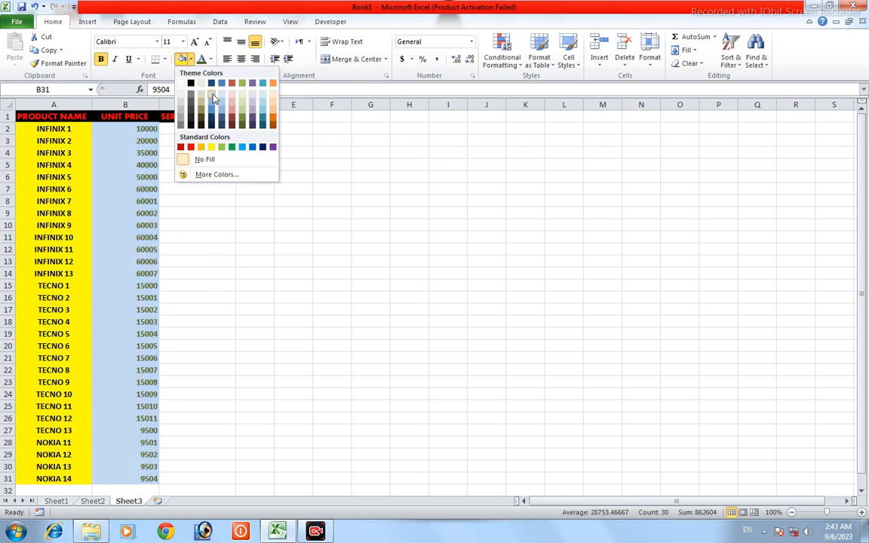
left_click(279, 237)
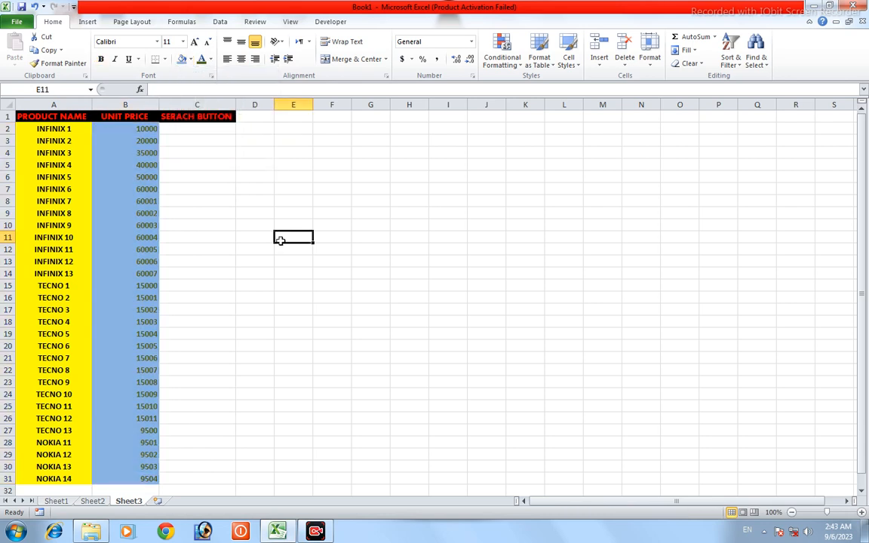
Step: Centre the unit prices in B2:B31 horizontally
left_click_drag(119, 479, 129, 129)
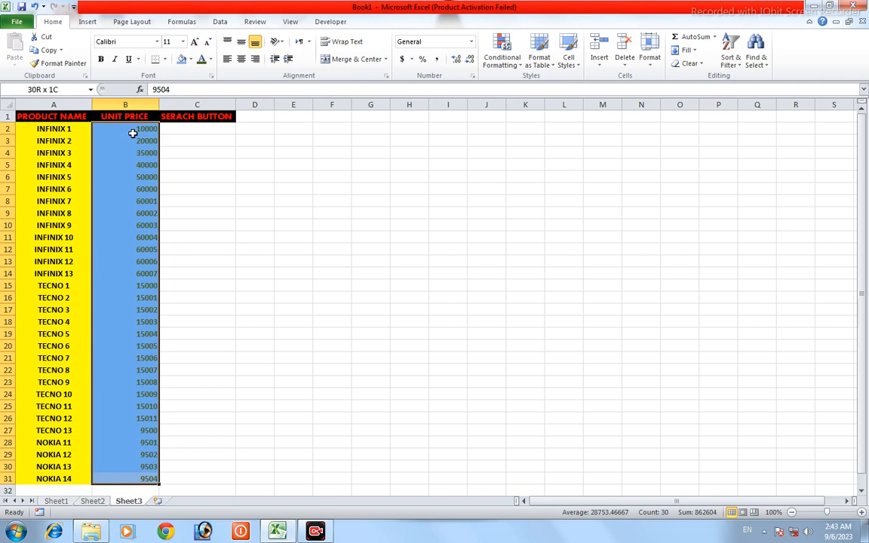
left_click(240, 59)
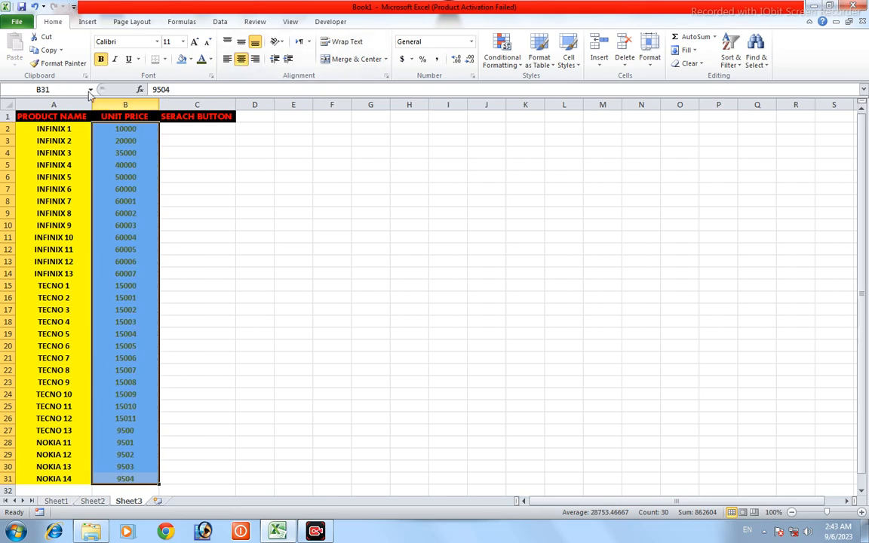
left_click(234, 393)
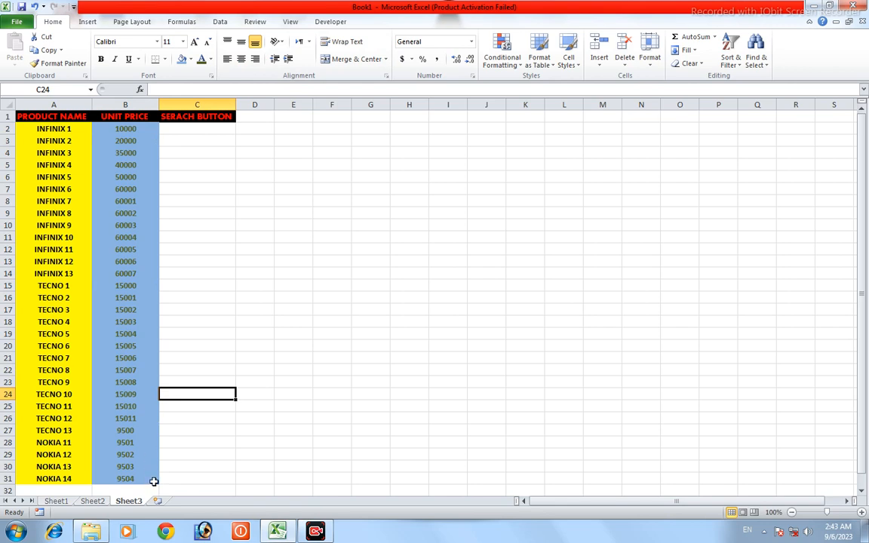
Step: Apply All Borders to the product names and unit prices in A2:B31
left_click_drag(154, 480, 35, 129)
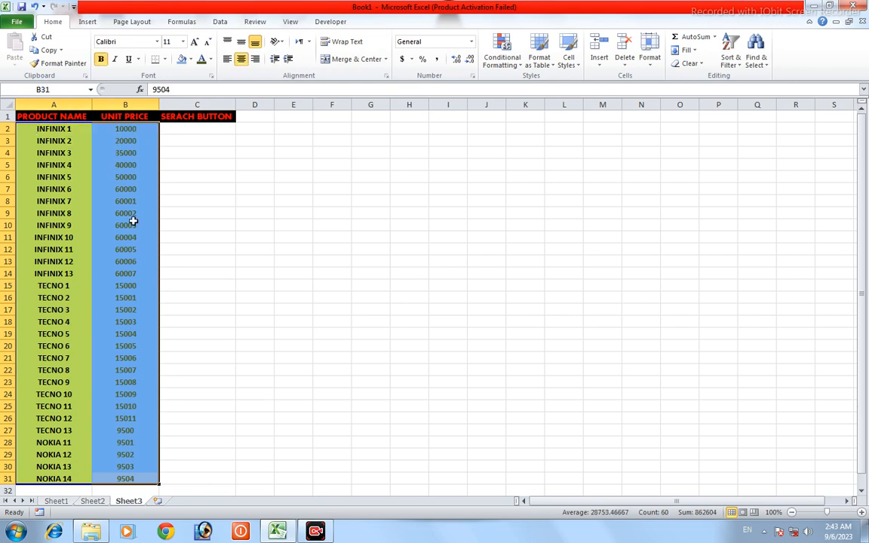
left_click(167, 60)
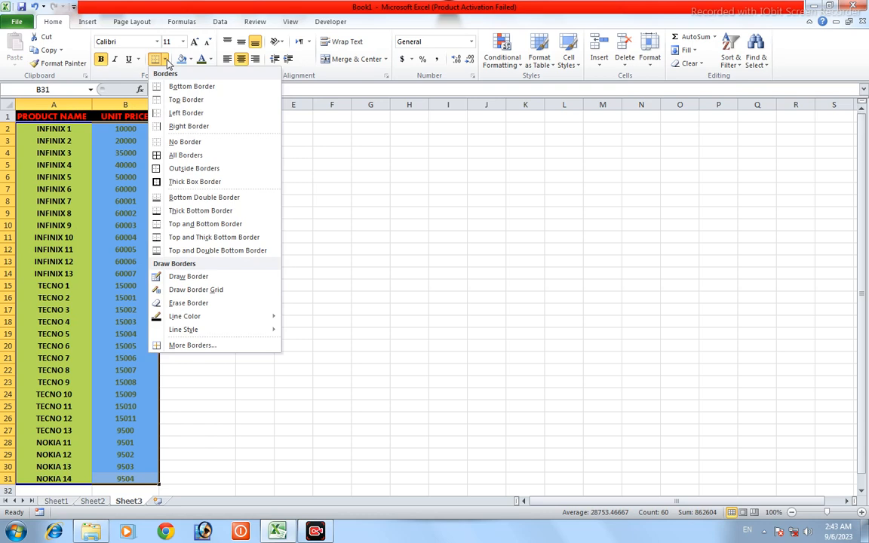
left_click(180, 158)
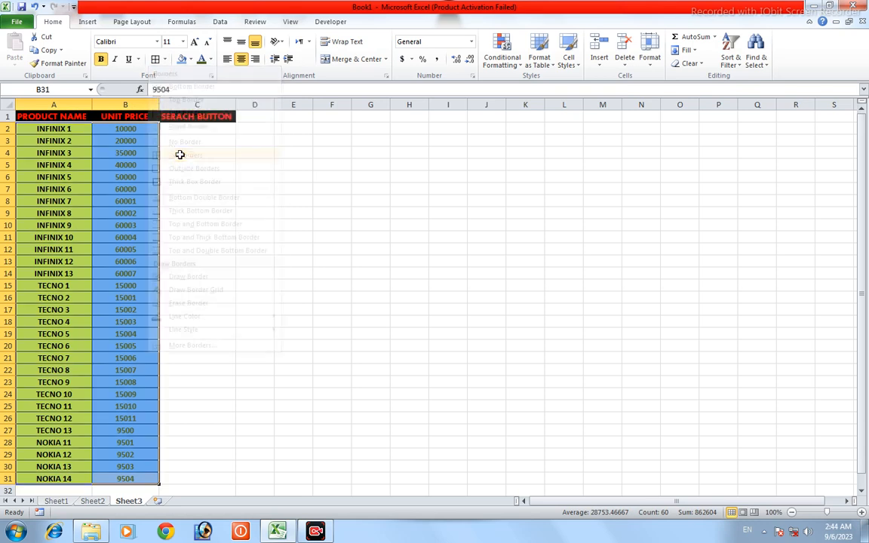
left_click(223, 190)
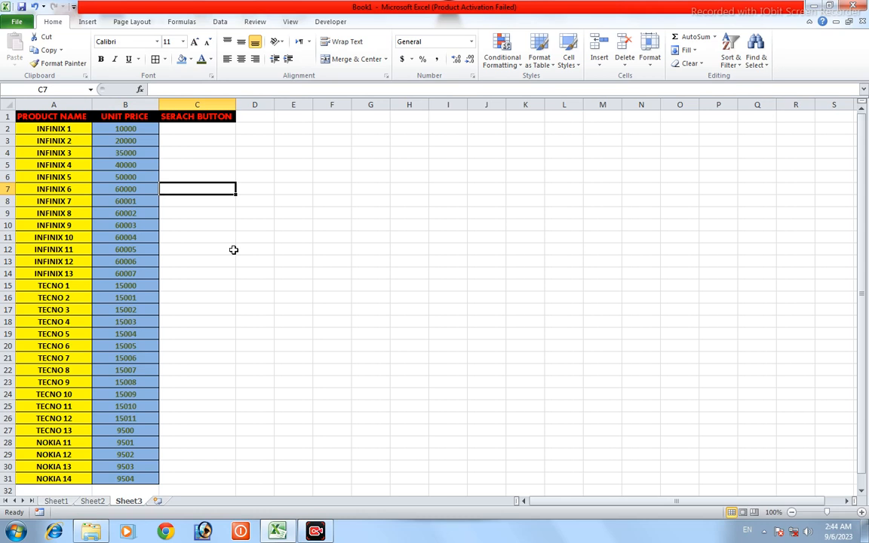
Step: Check the print preview of the price sheet and return to the worksheet
key("ctrl+p")
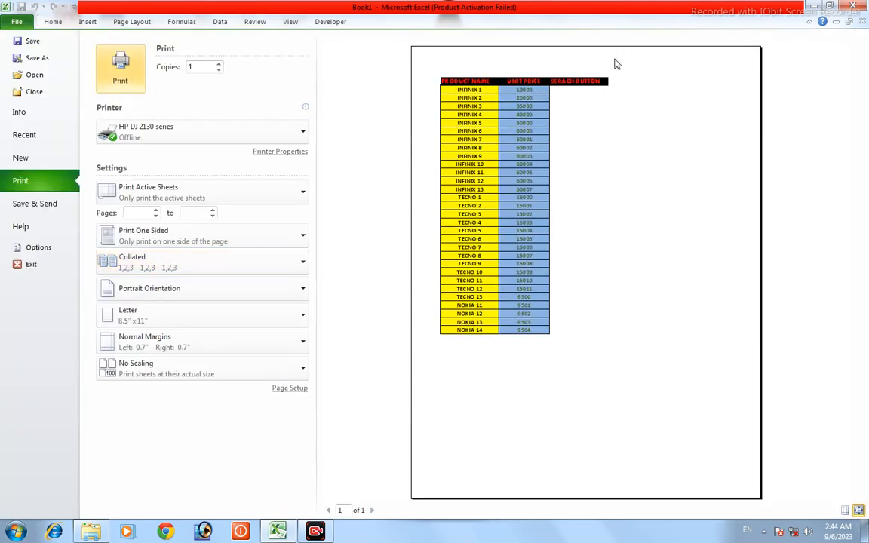
left_click(11, 25)
left_click(197, 132)
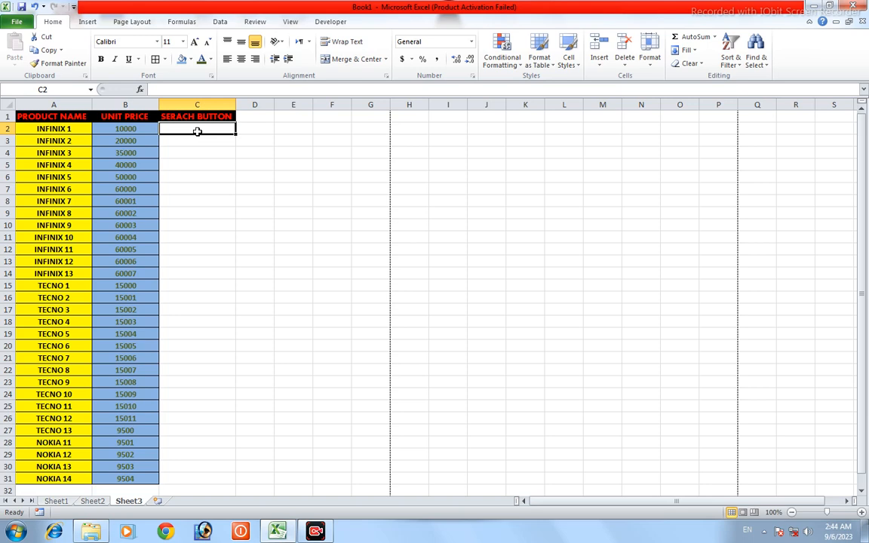
Step: Create defined names for the range A2:B31 from the values in its left column
left_click(149, 479)
left_click_drag(151, 479, 42, 128)
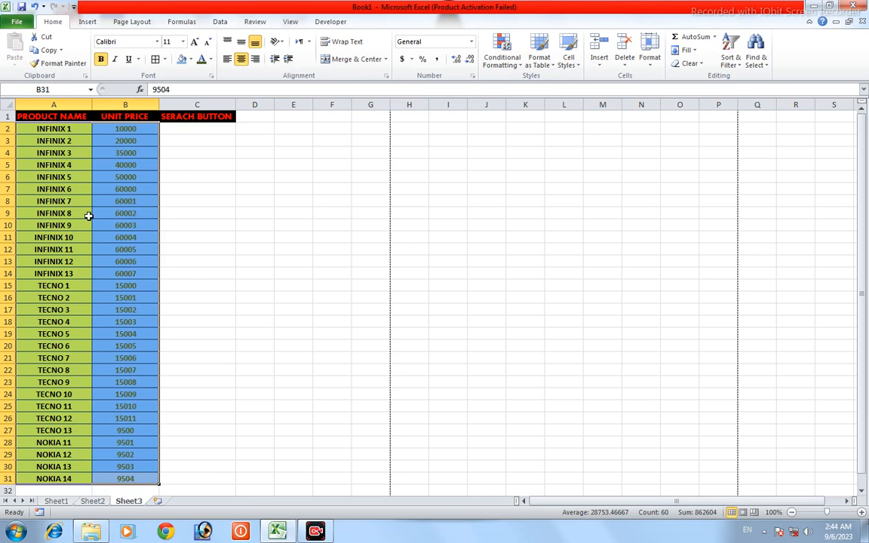
left_click(190, 24)
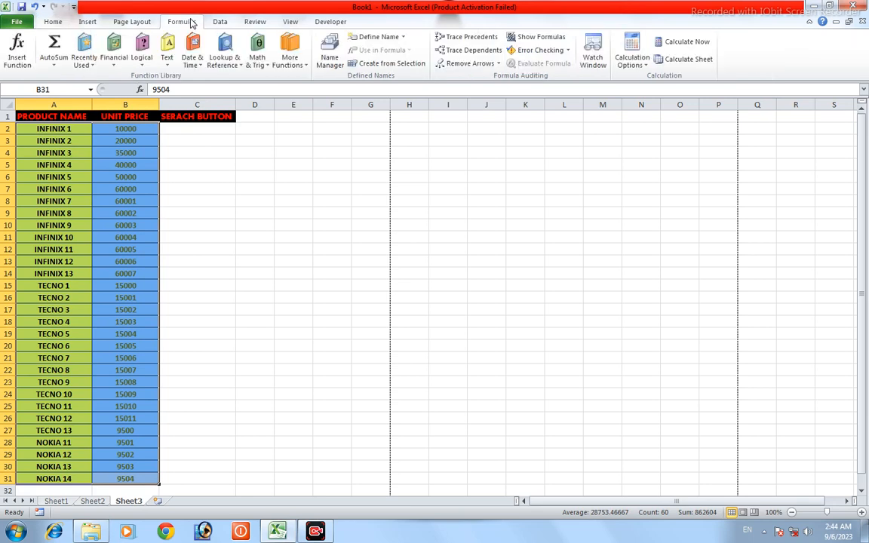
left_click(385, 65)
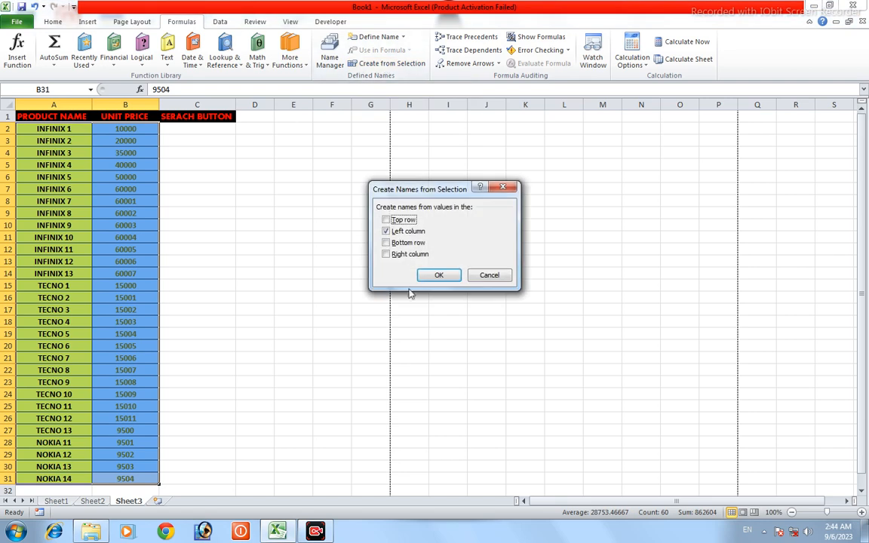
left_click_drag(417, 195, 262, 176)
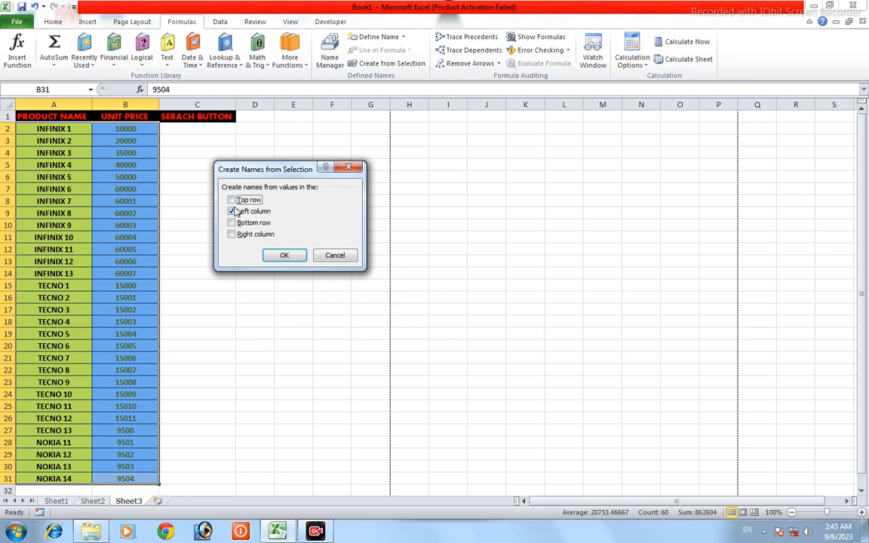
left_click(279, 256)
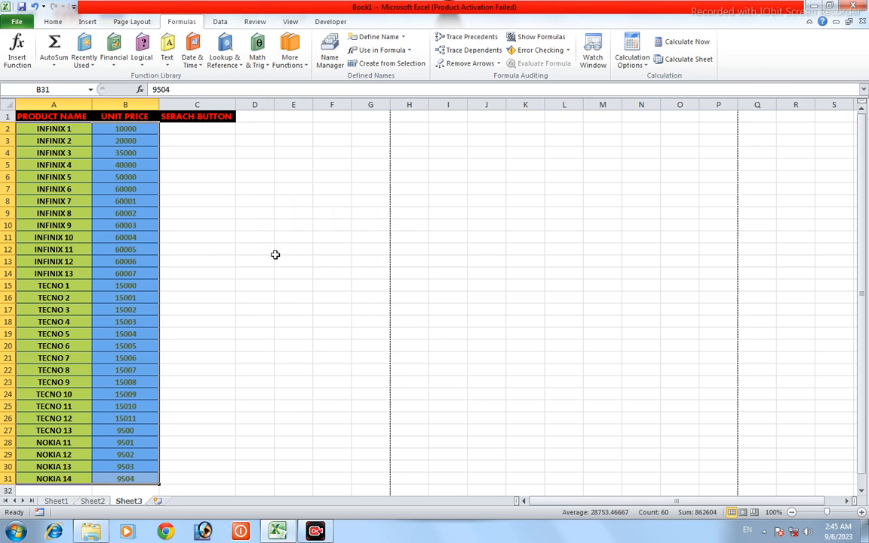
Step: Look up the TECNO 5 price in cell C2 with the defined-name formula =TECNO_5
left_click(188, 129)
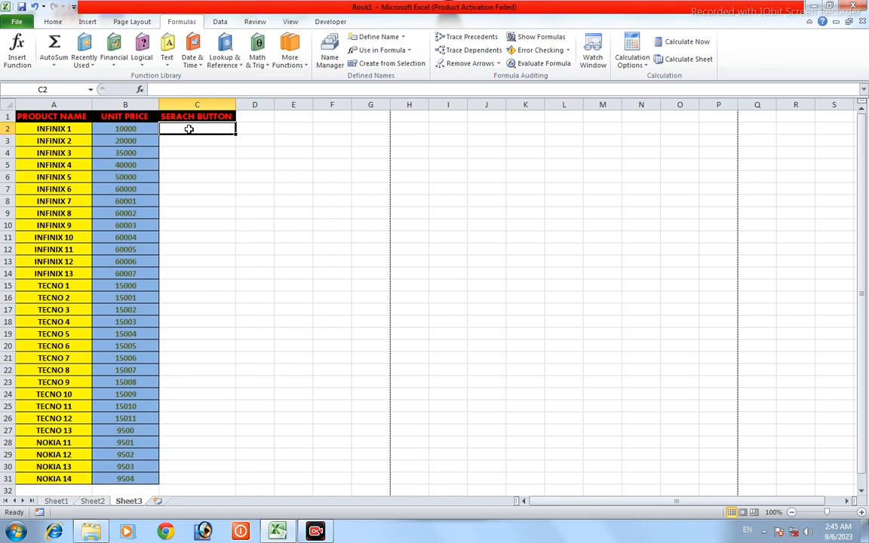
type("=")
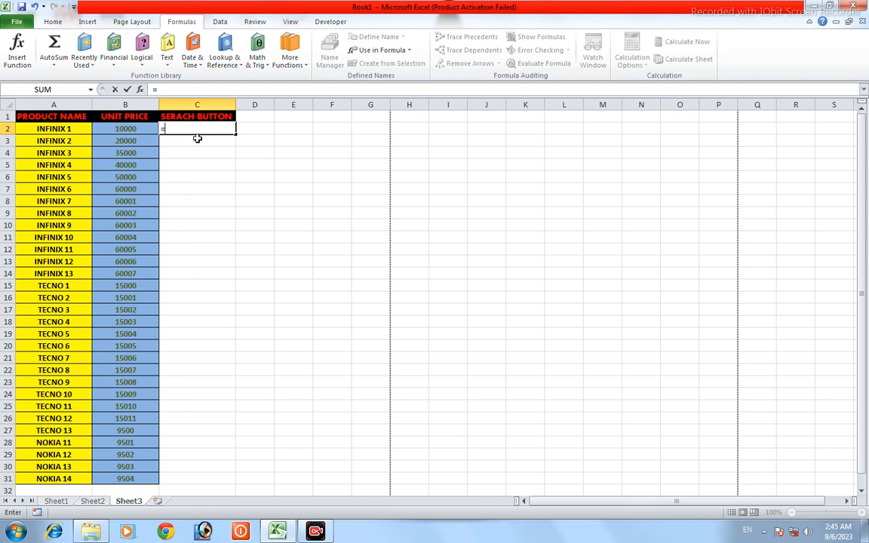
type("TE")
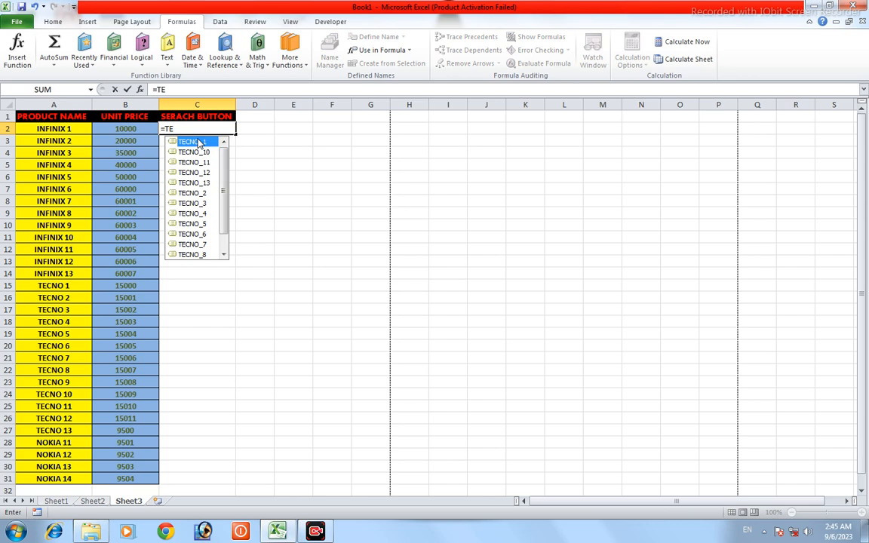
key("Down")
key("Down")
key("Down")
key("Down")
key("Down")
key("Down")
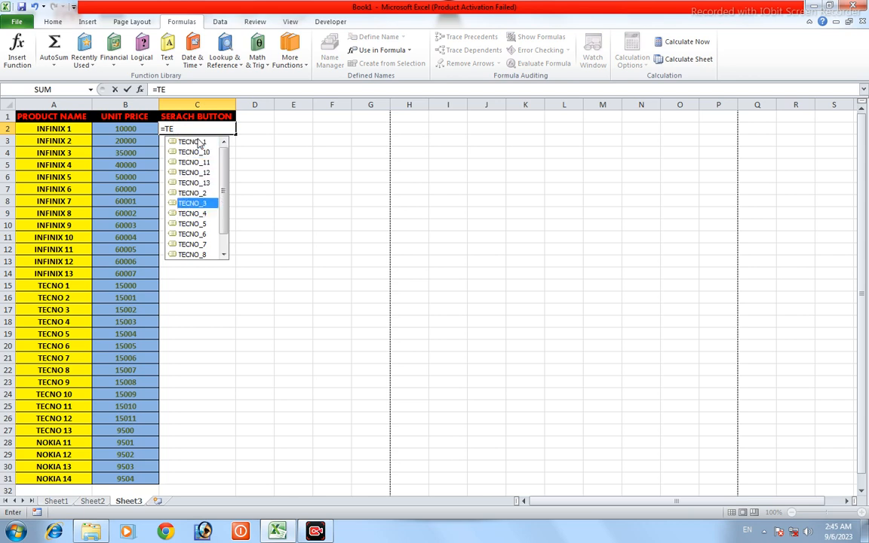
key("Down")
key("Down")
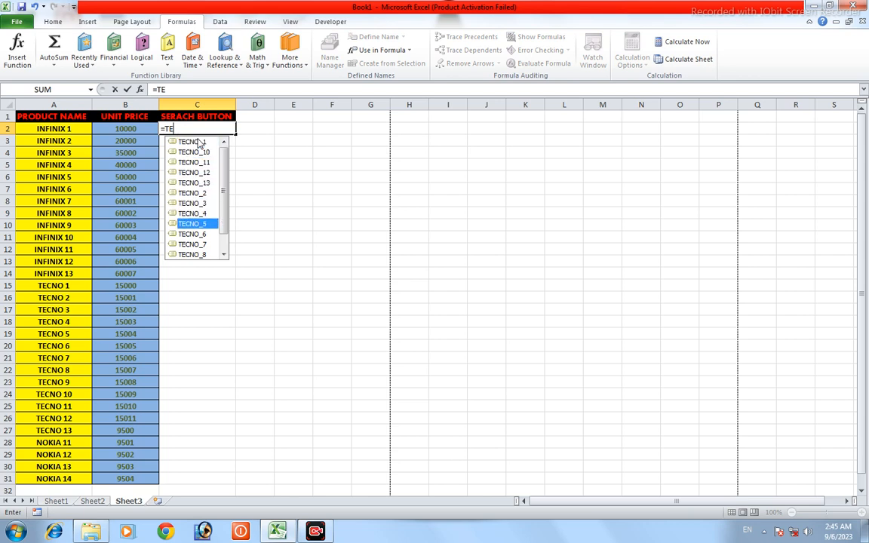
key("Tab")
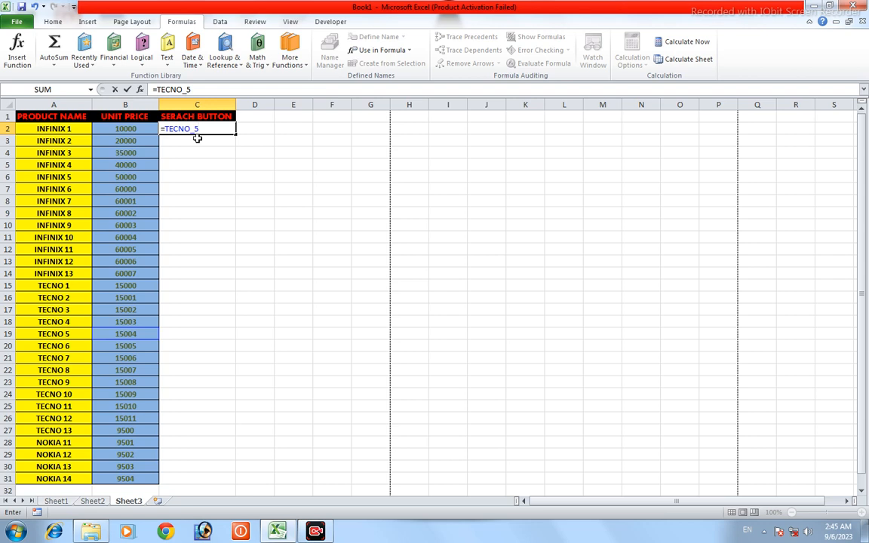
key("Return")
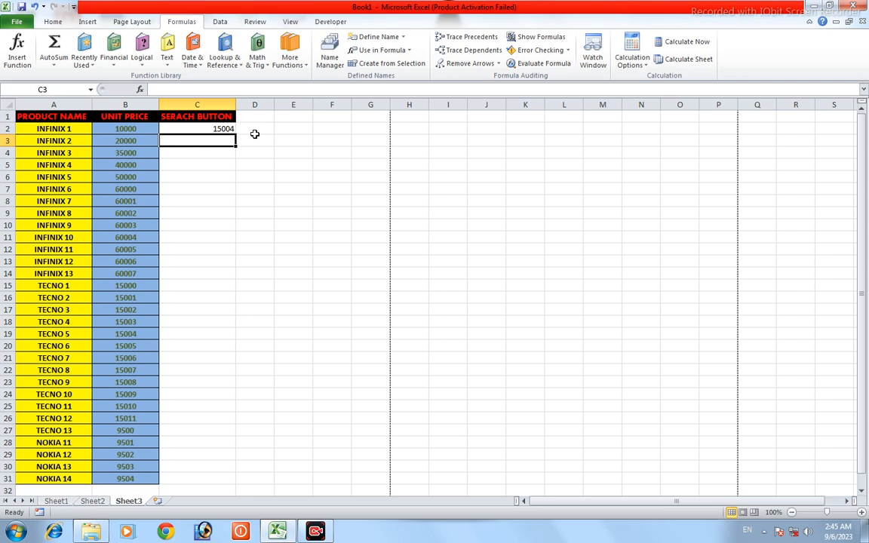
Step: Try to change the lookup formula in cell C2 to the defined name TECNO_13
double_click(188, 127)
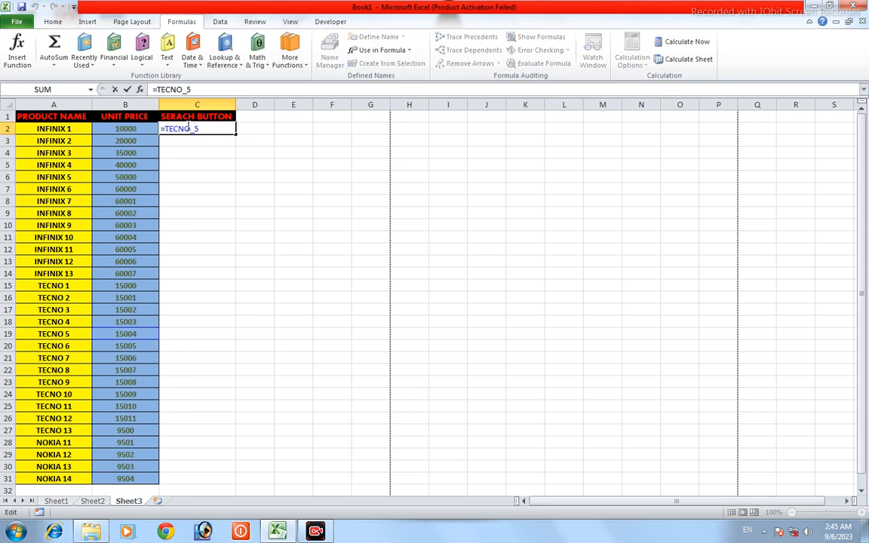
key("BackSpace")
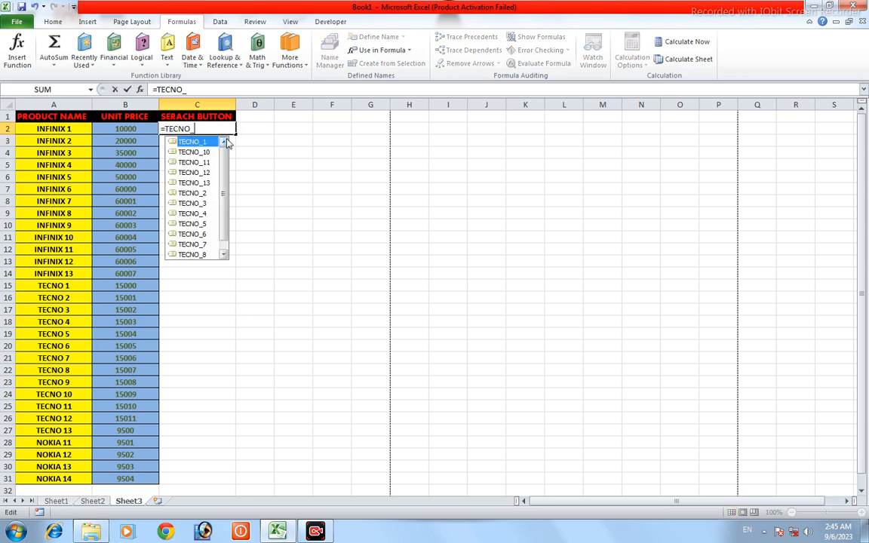
key("Down")
key("Down")
key("Down")
key("Down")
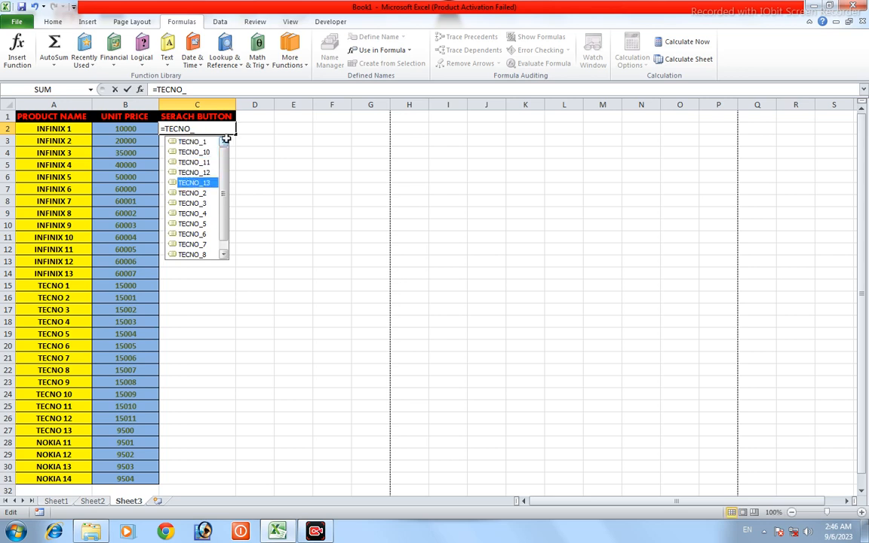
key("Return")
Step: Replace the formula in cell C2 with =INFINIX_13 to look up the INFINIX 13 unit price
left_click(220, 129)
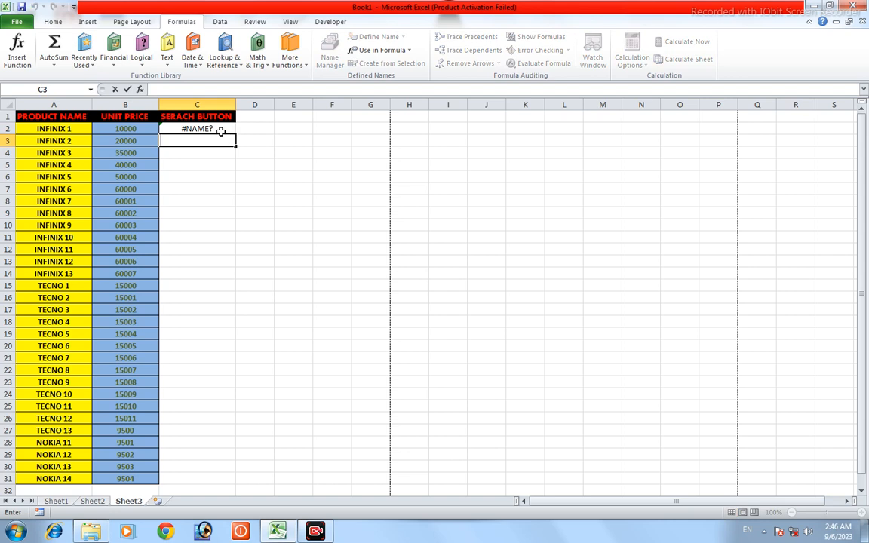
double_click(220, 129)
key("BackSpace")
key("BackSpace")
key("BackSpace")
key("BackSpace")
key("BackSpace")
key("BackSpace")
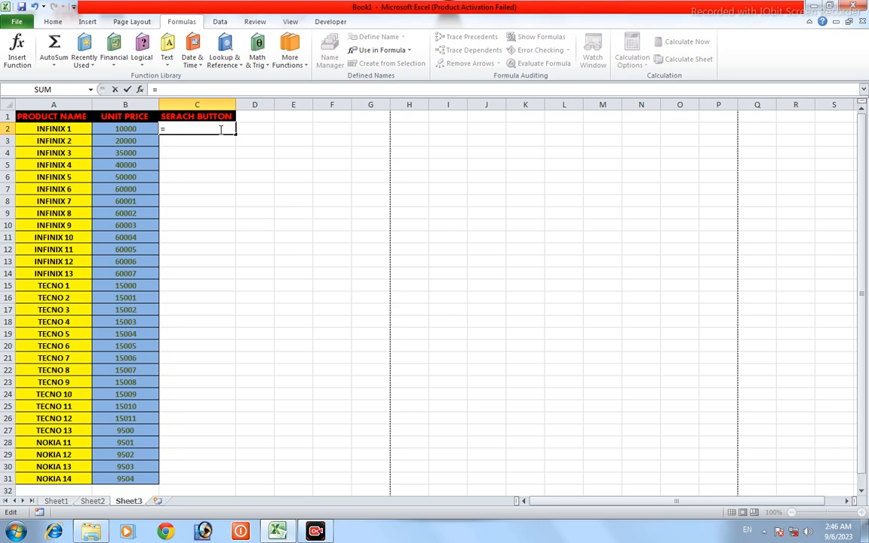
type("IN")
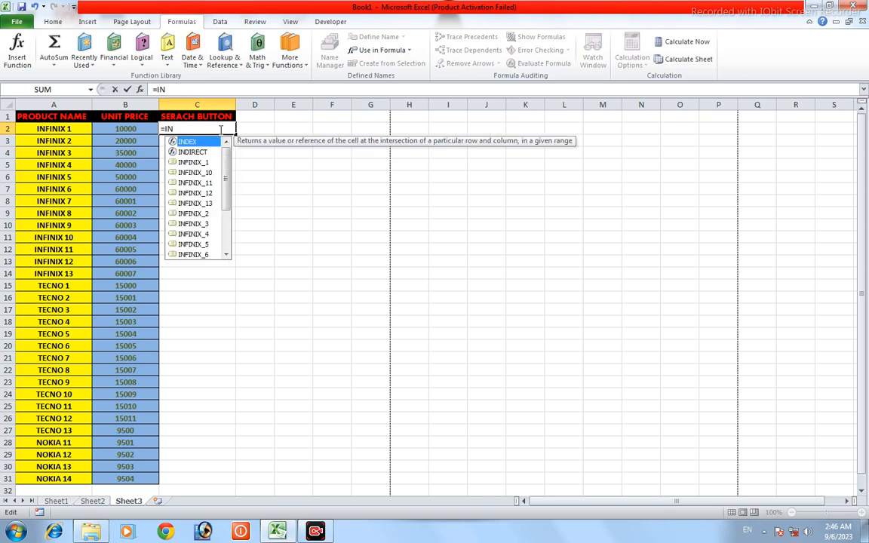
key("Down")
key("Down")
key("Down")
key("Down")
key("Down")
key("Down")
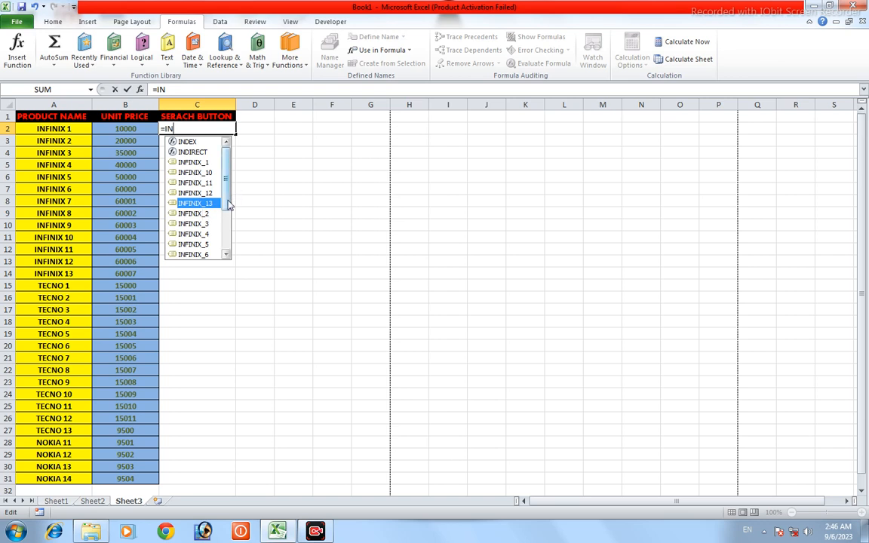
scroll(231, 225, "down", 1)
scroll(210, 203, "down", 1)
scroll(205, 197, "up", 1)
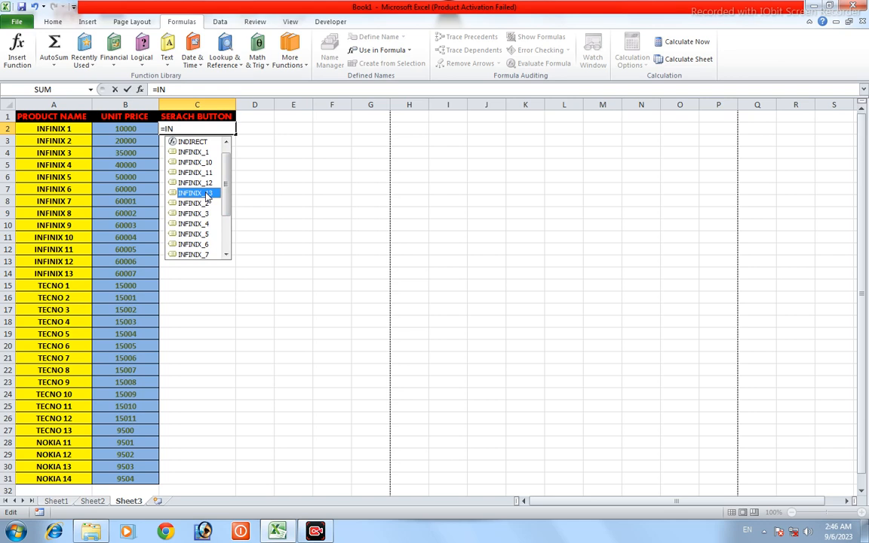
double_click(205, 193)
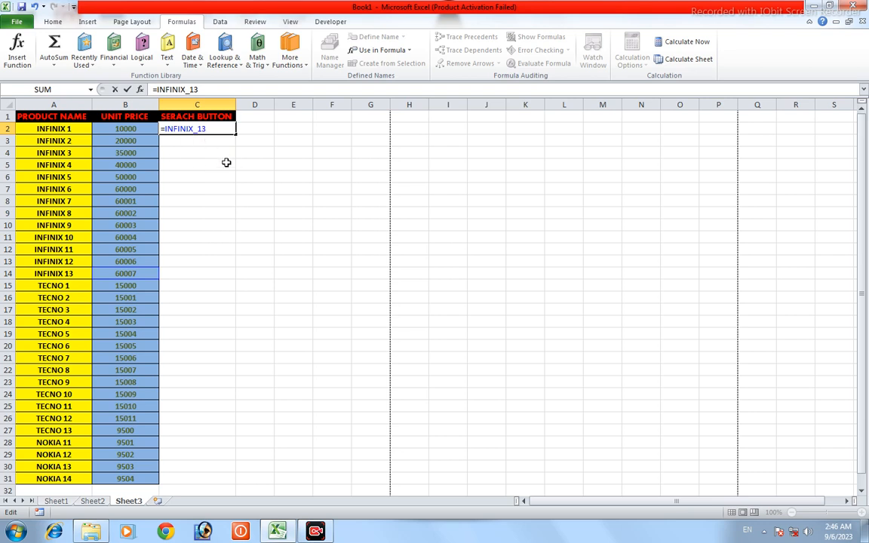
key("Return")
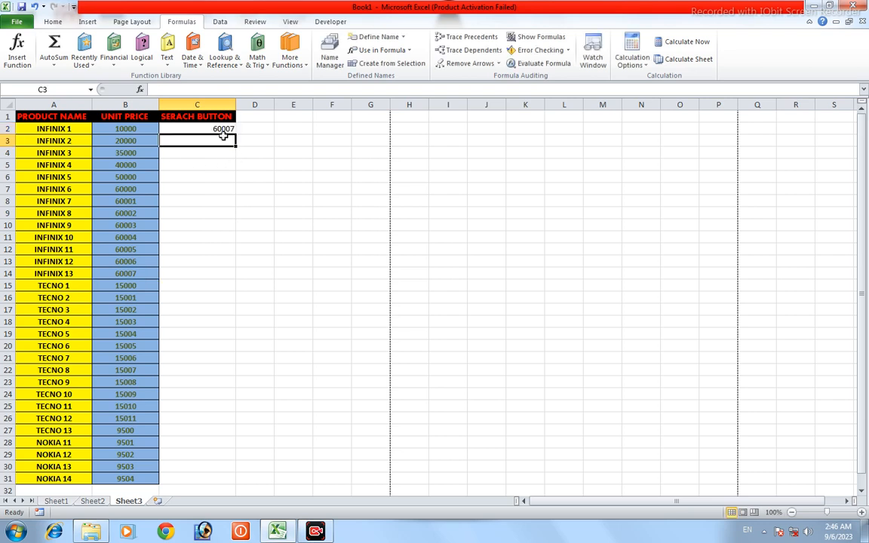